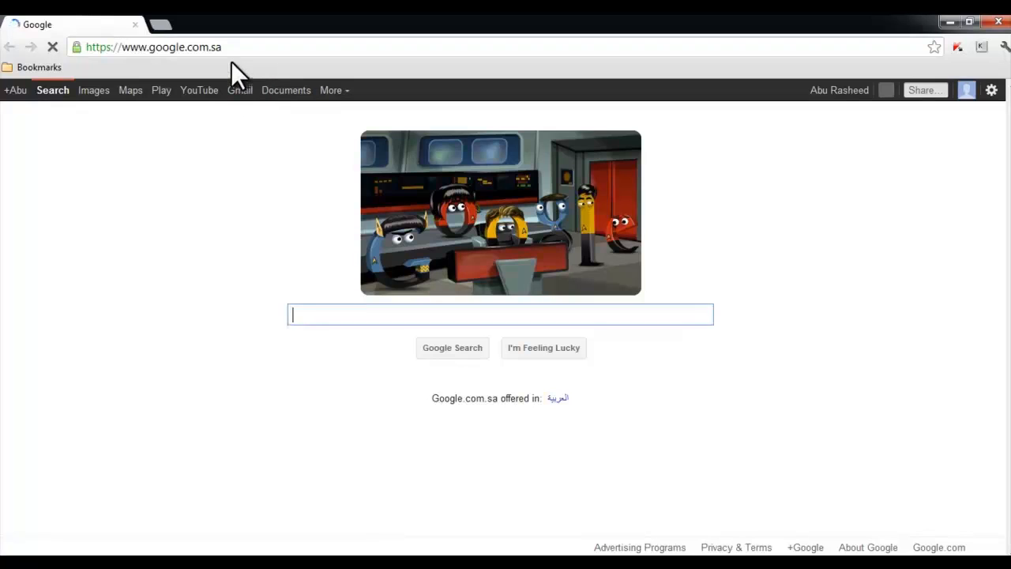
Enter skype.com in Chrome's address bar to load the Skype homepage
click(206, 47)
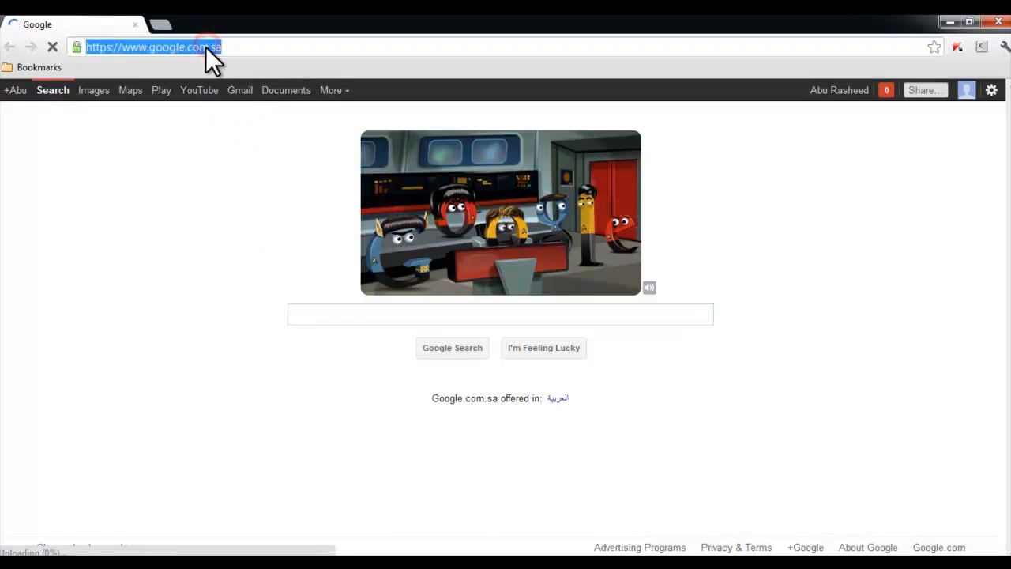
text(skype./)
key(BackSpace)
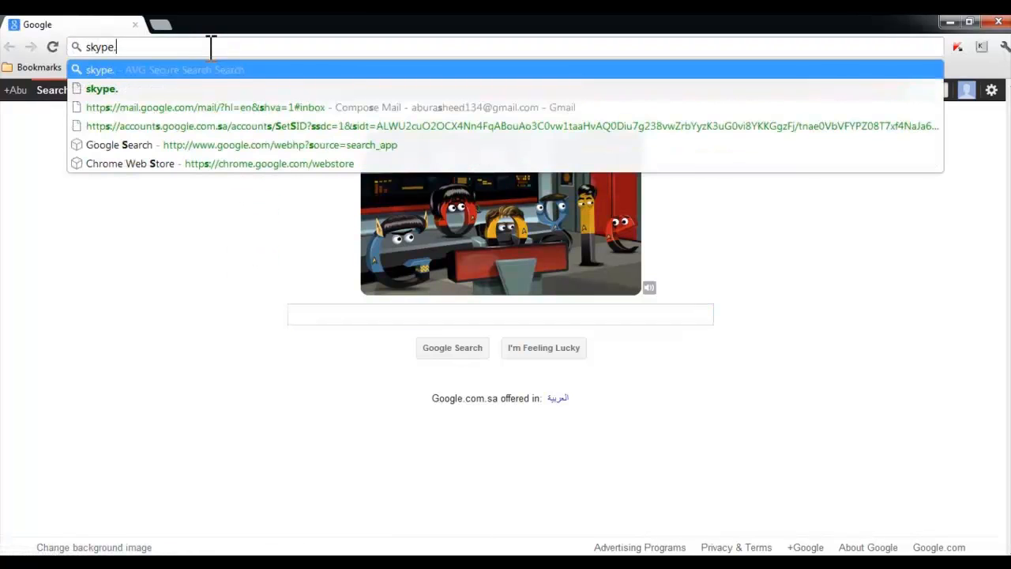
text(com)
key(Return)
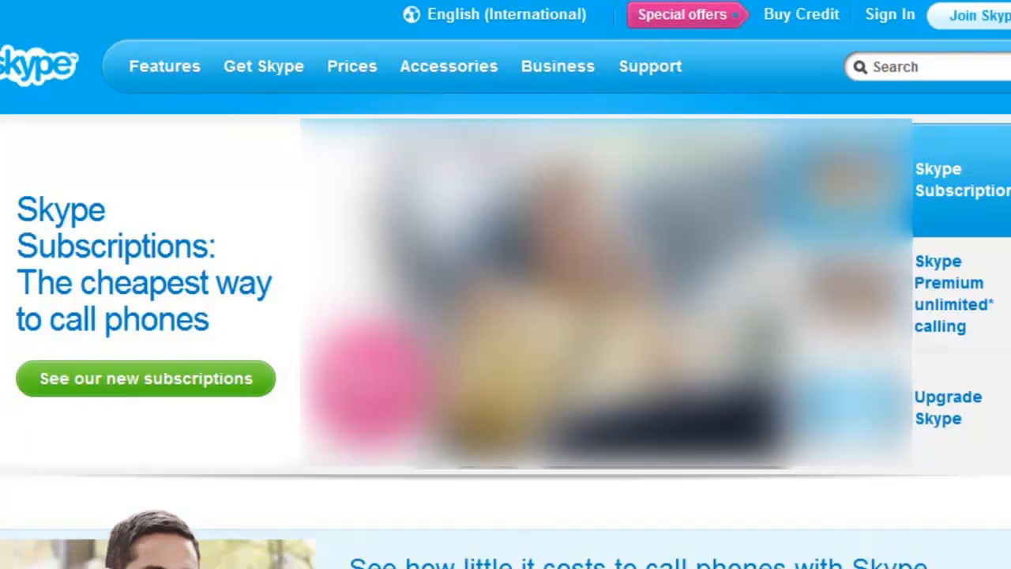
Choose Get Skype > Windows and start the Skype Free download
mouse_move(253, 76)
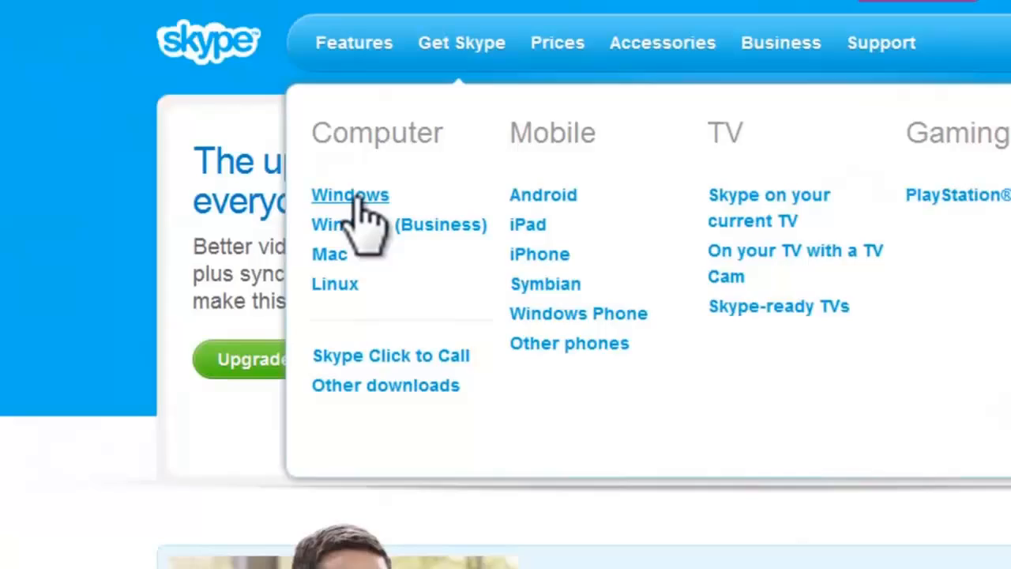
click(357, 203)
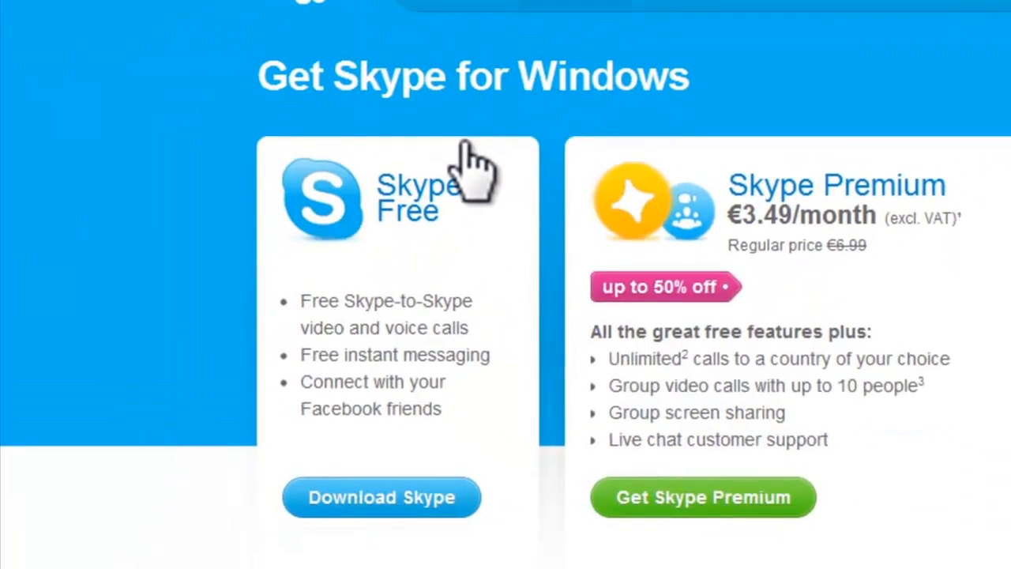
click(430, 493)
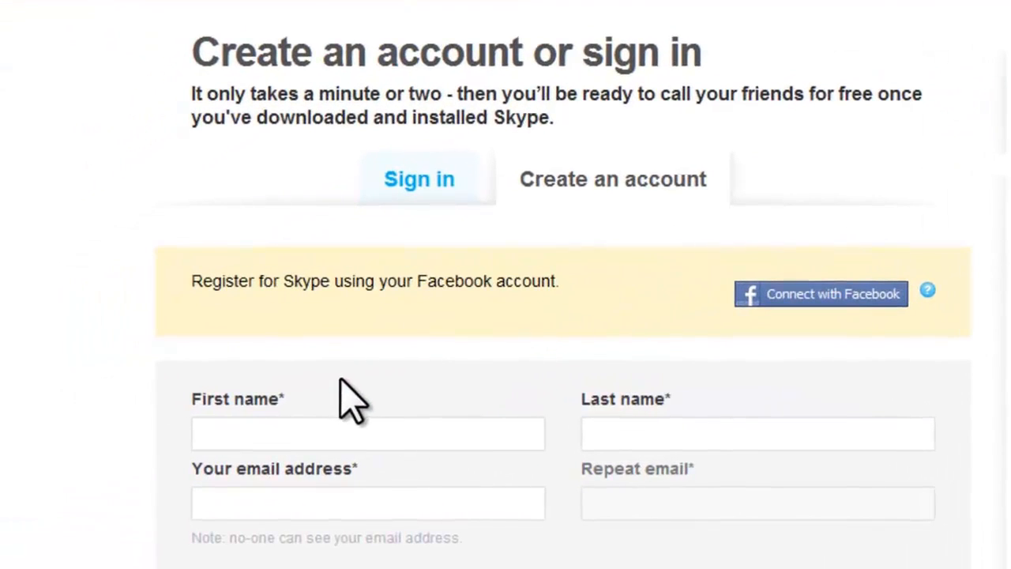
Enter the new account holder's first and last name in the registration form
scroll(379, 363, down, 2)
click(300, 310)
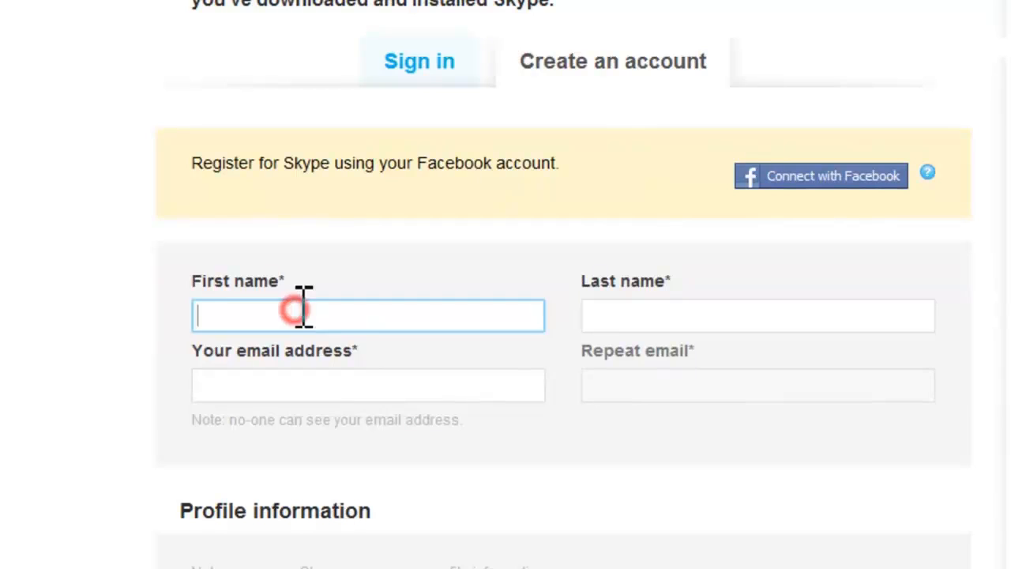
scroll(308, 305, down, 2)
scroll(411, 245, down, 2)
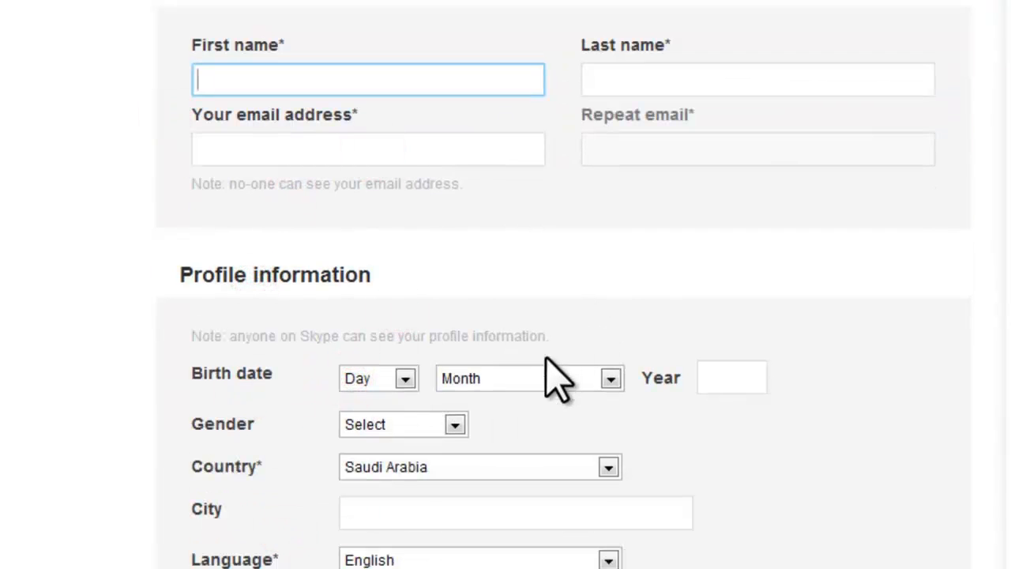
key(Tab)
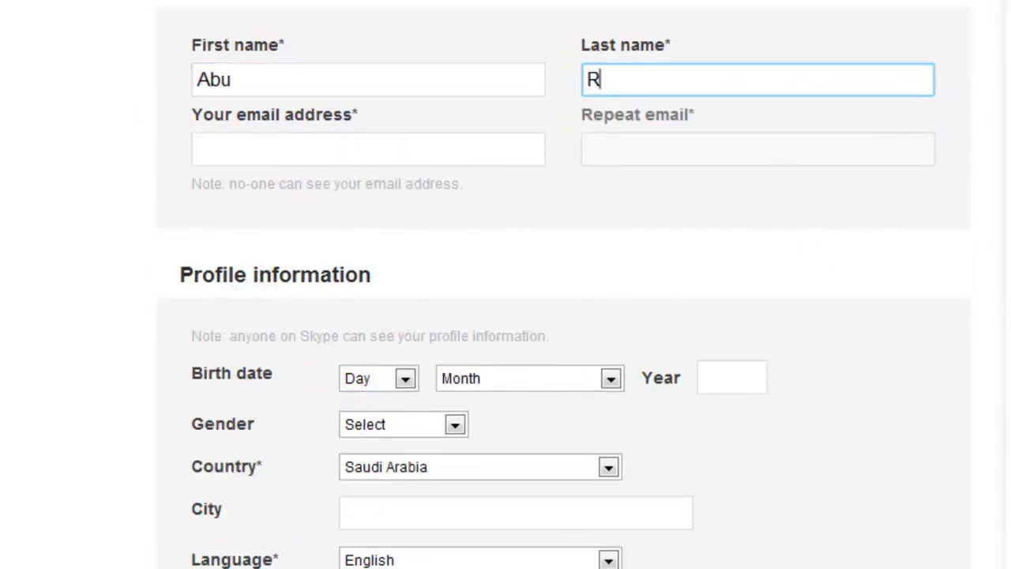
key(Tab)
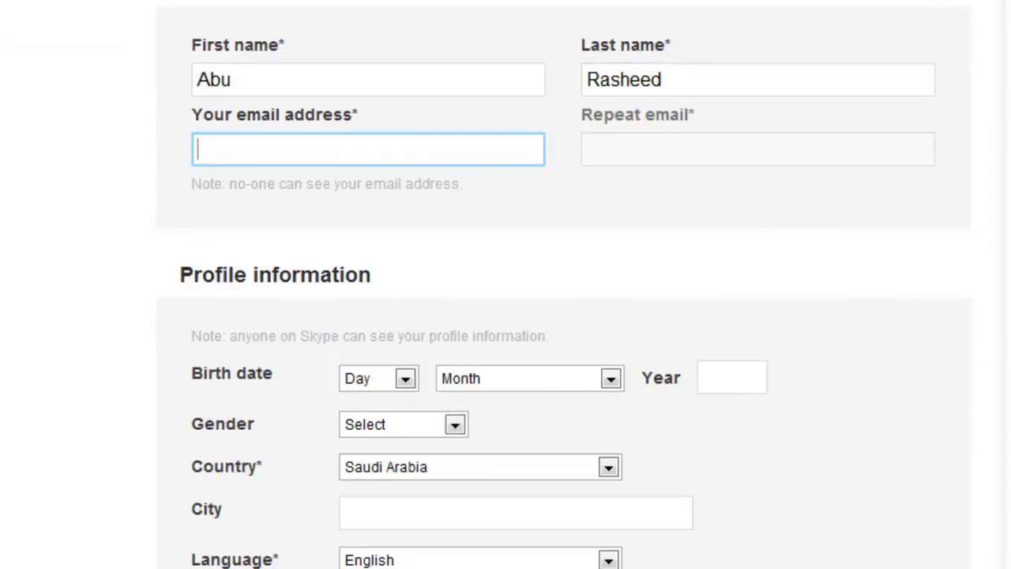
Enter the account's e-mail address and repeat it in the confirmation field
scroll(506, 285, up, 3)
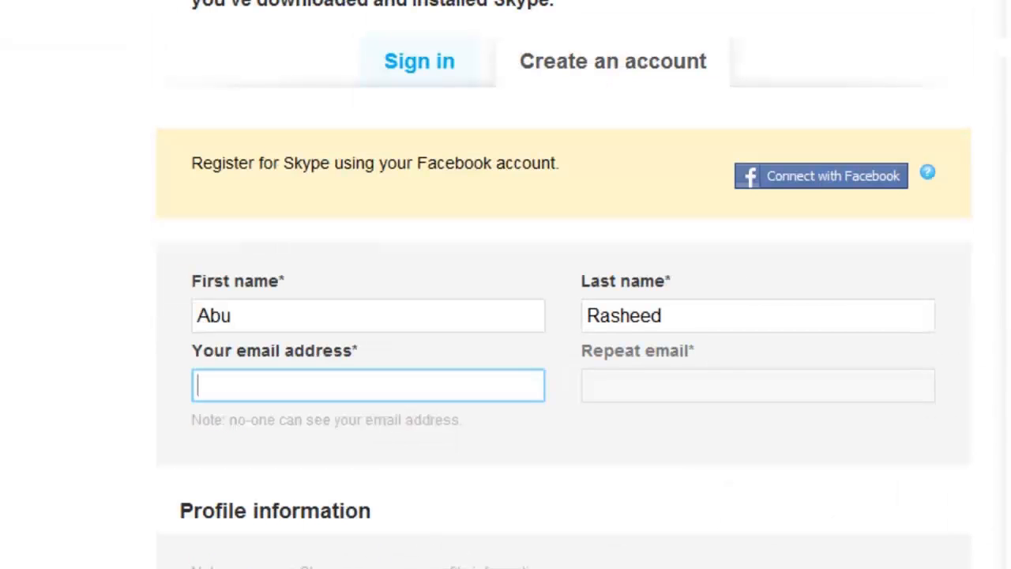
click(261, 385)
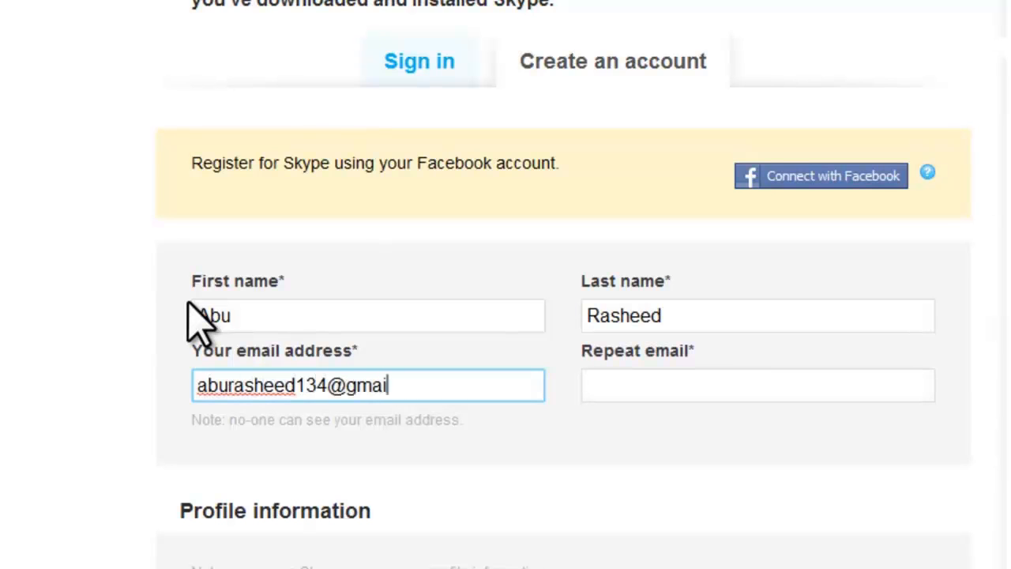
key(Tab)
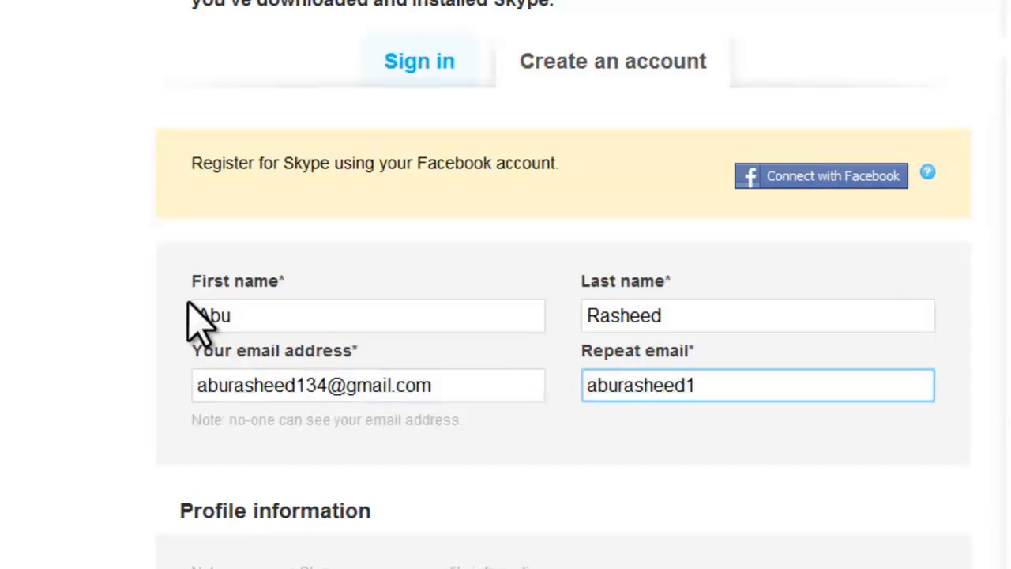
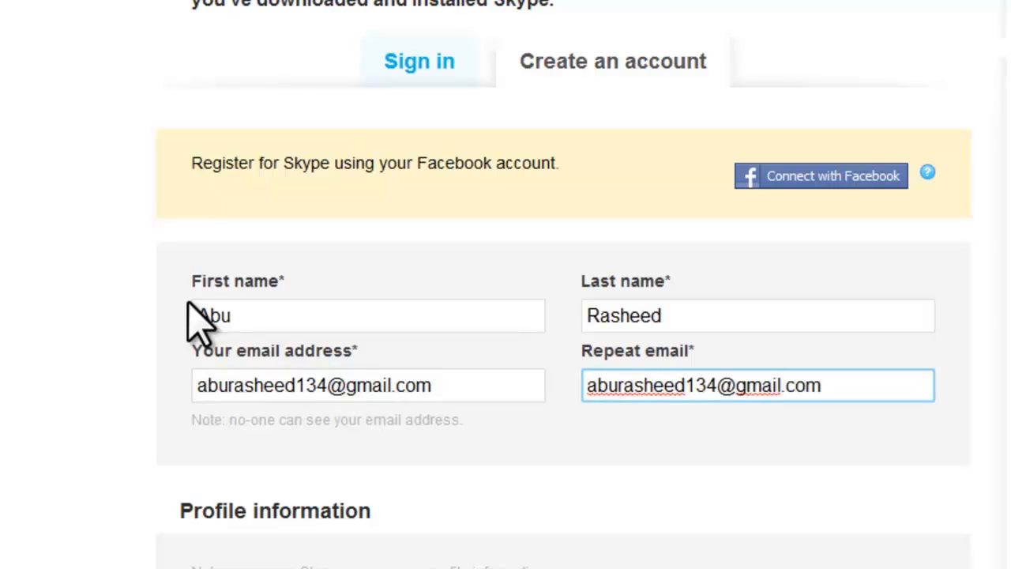
scroll(188, 332, down, 5)
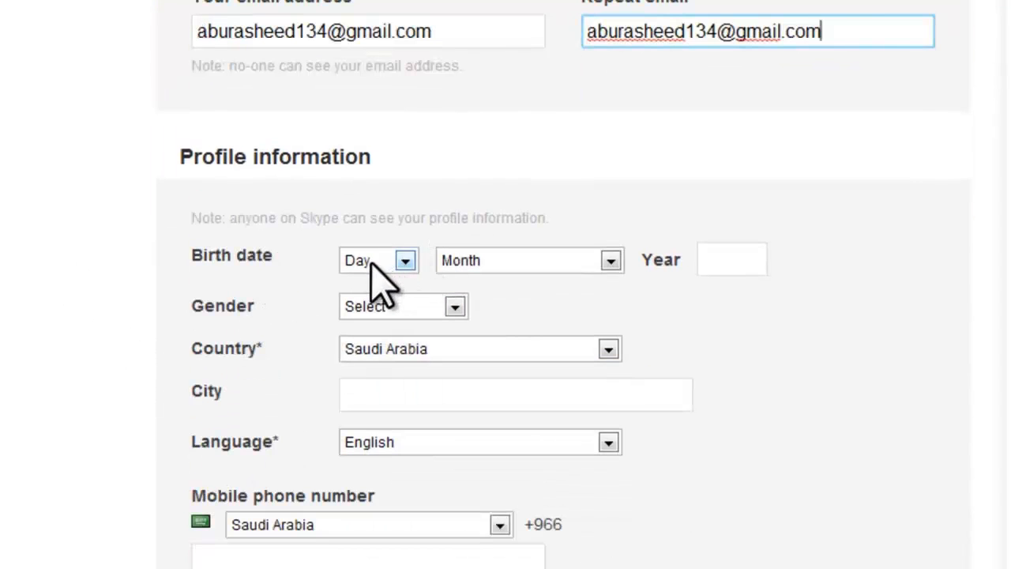
Set the birth date to 1 January 1971
click(404, 261)
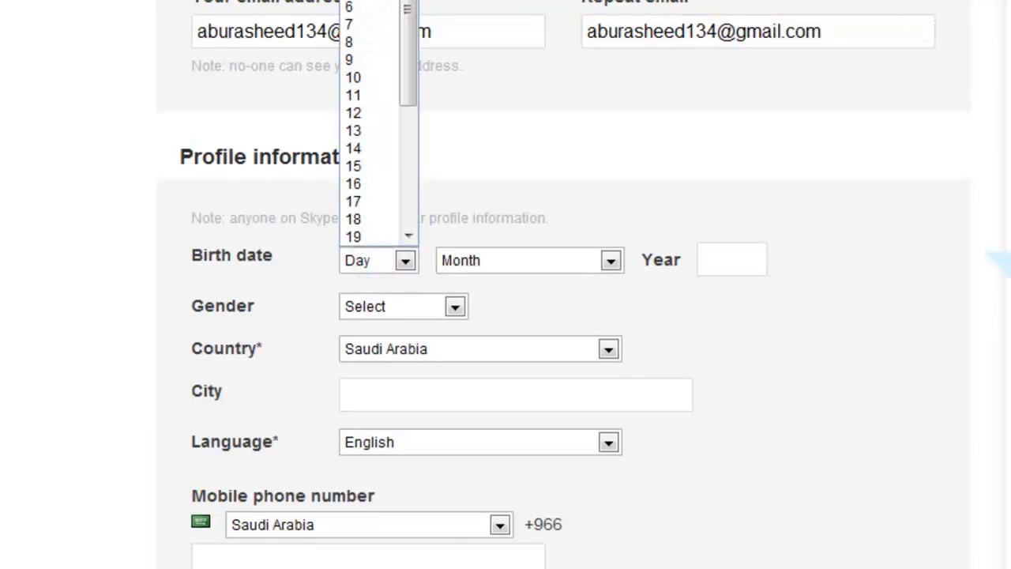
click(355, 0)
click(552, 254)
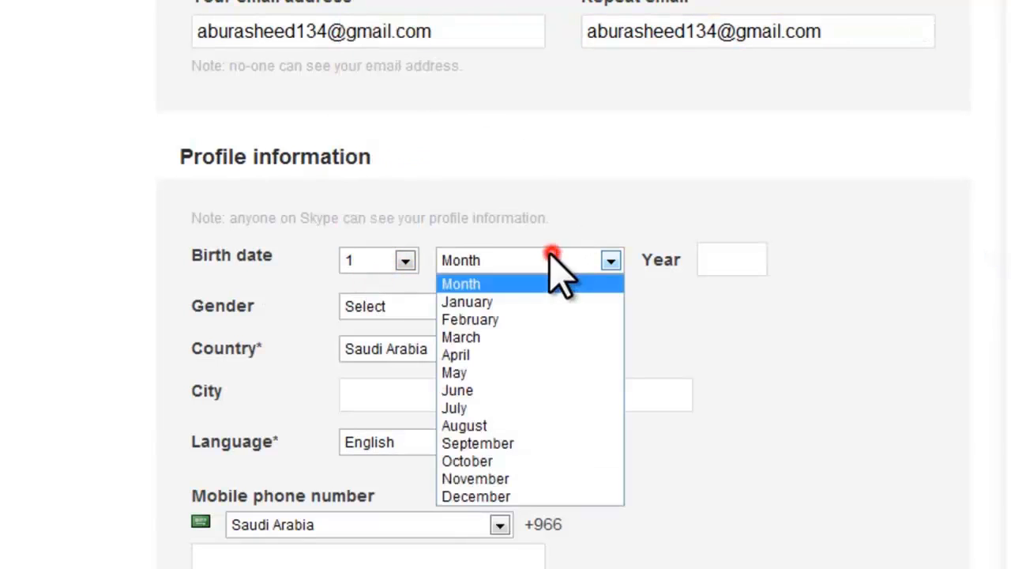
click(485, 305)
click(746, 259)
text(1971)
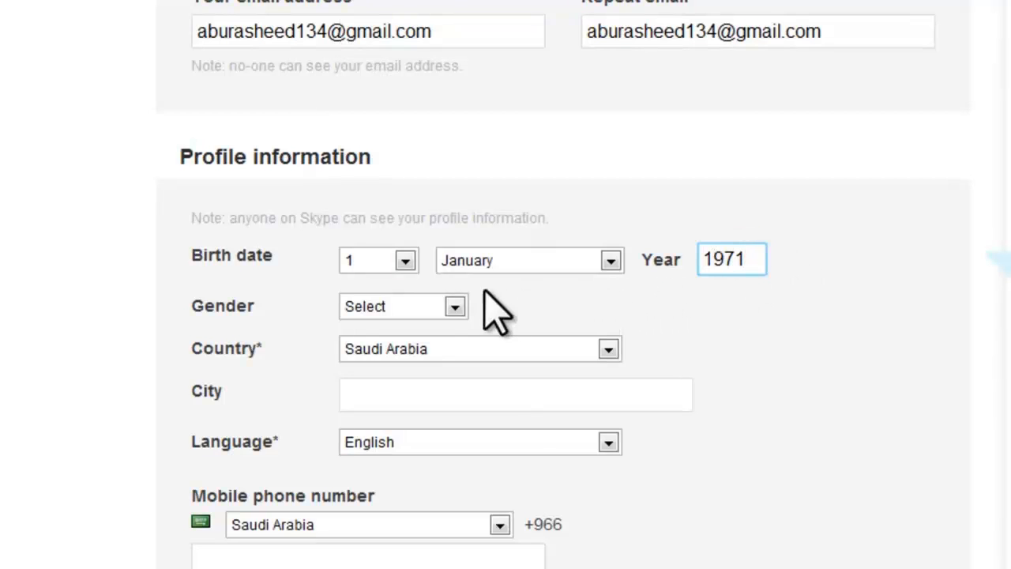
Set gender to Male, country to Bangladesh and city to Dhaka
click(399, 306)
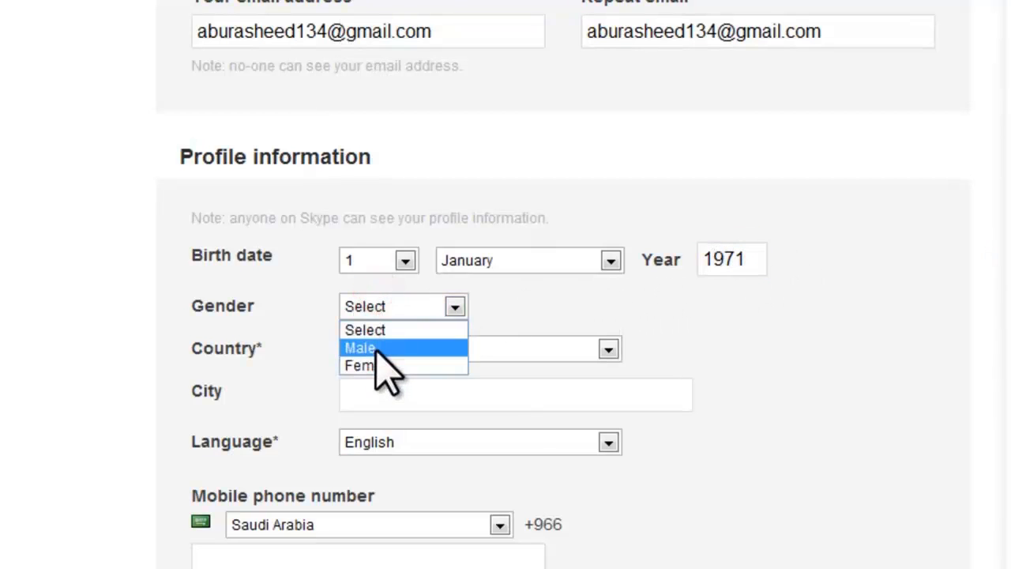
click(373, 347)
click(413, 351)
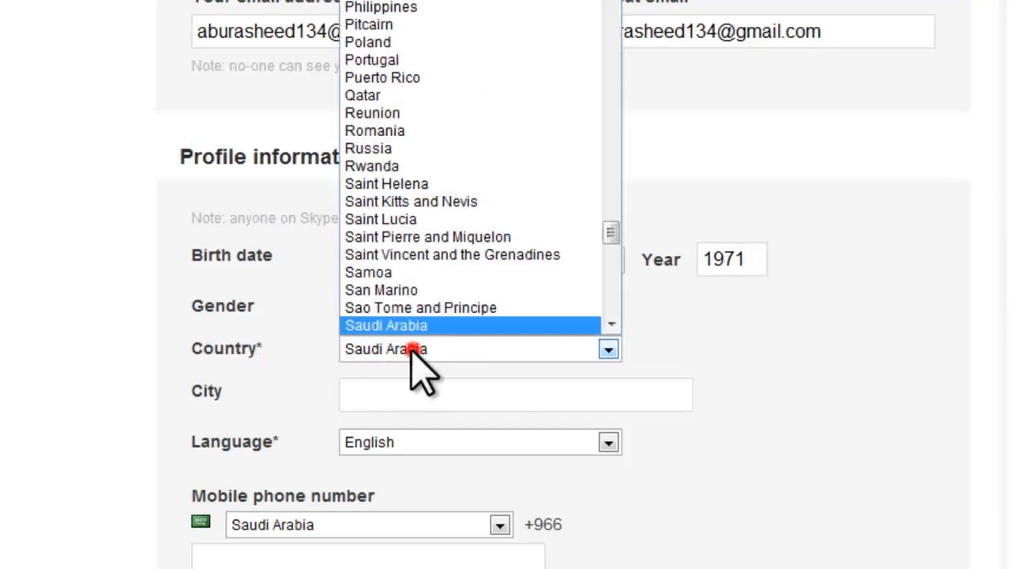
scroll(498, 222, up, 10)
scroll(498, 221, up, 20)
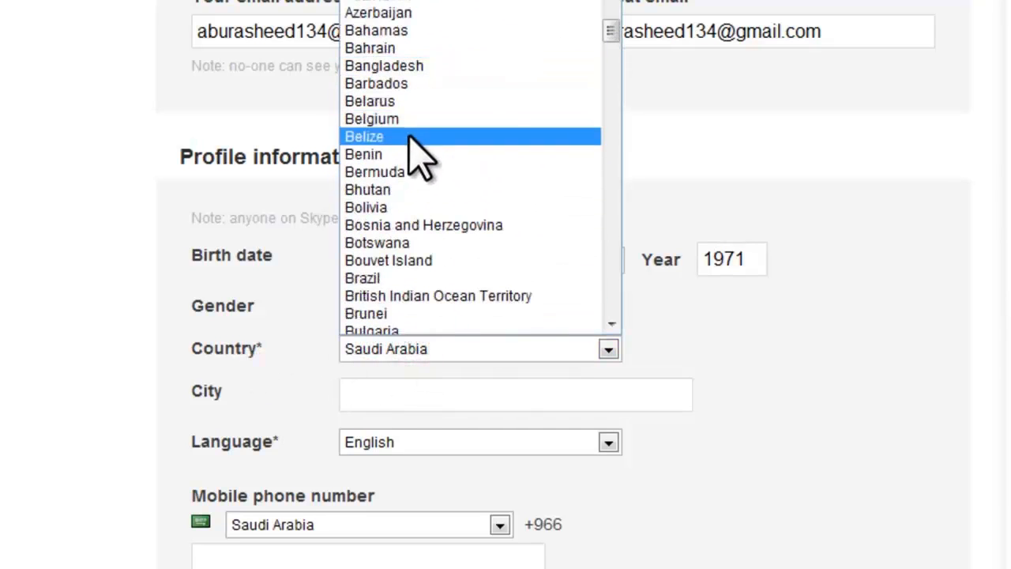
click(419, 67)
scroll(361, 384, down, 2)
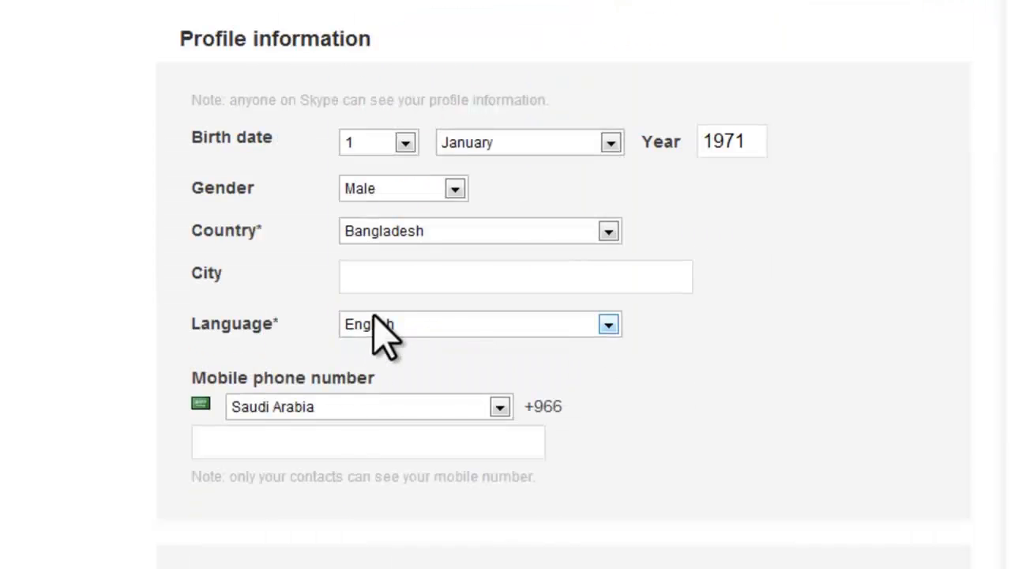
click(398, 279)
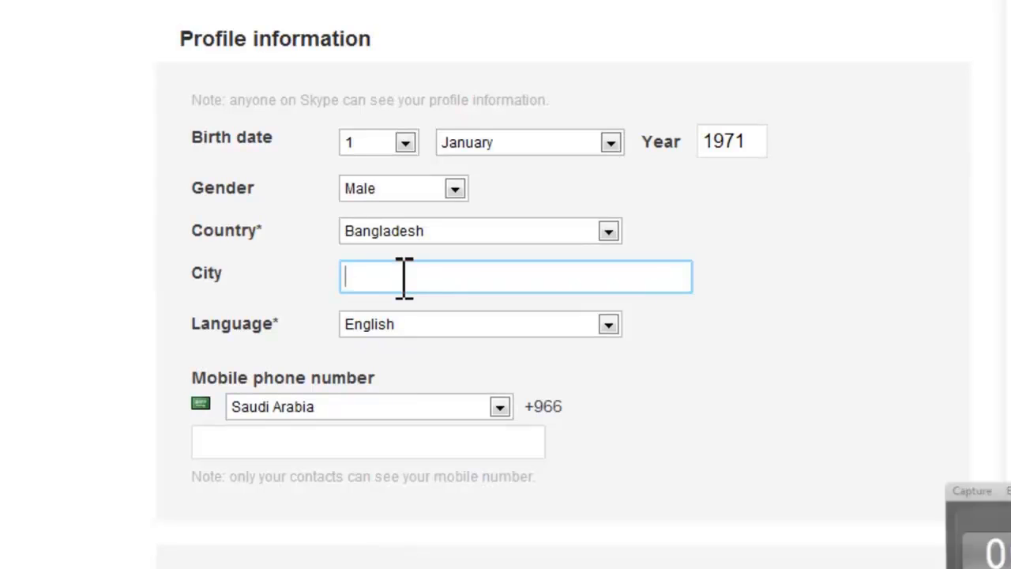
click(373, 277)
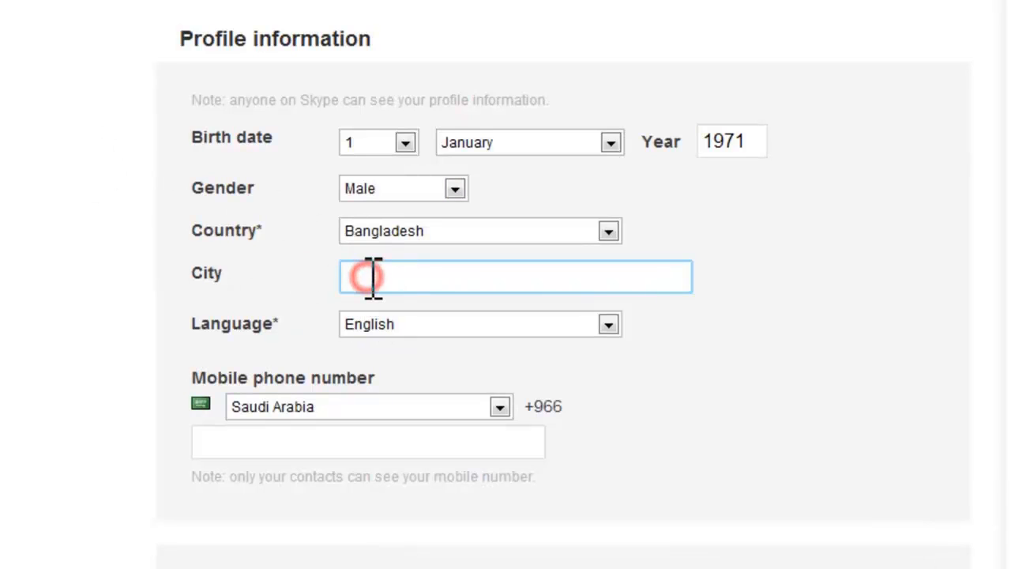
key(Tab)
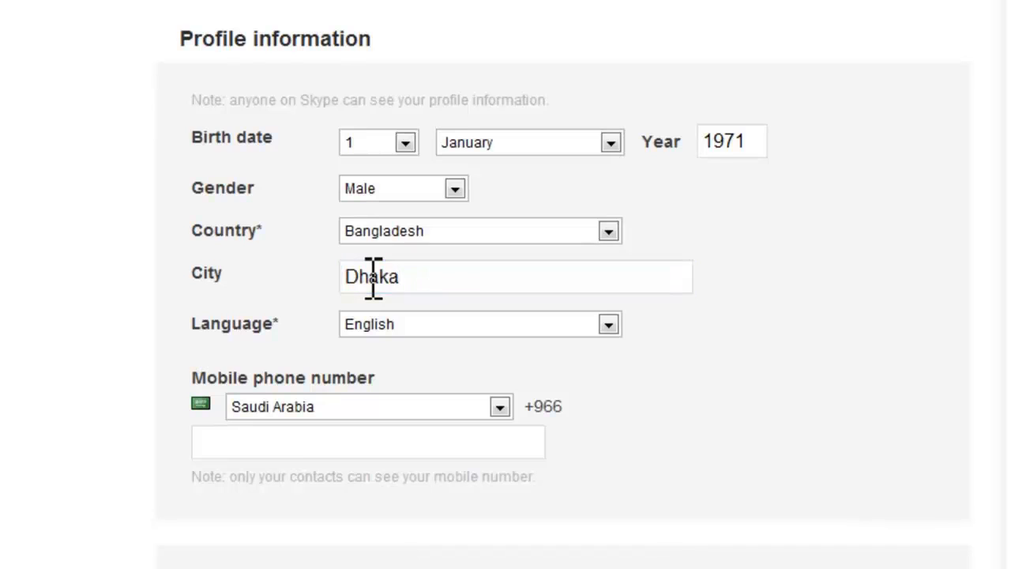
Set the profile language to Bengali
scroll(373, 277, down, 3)
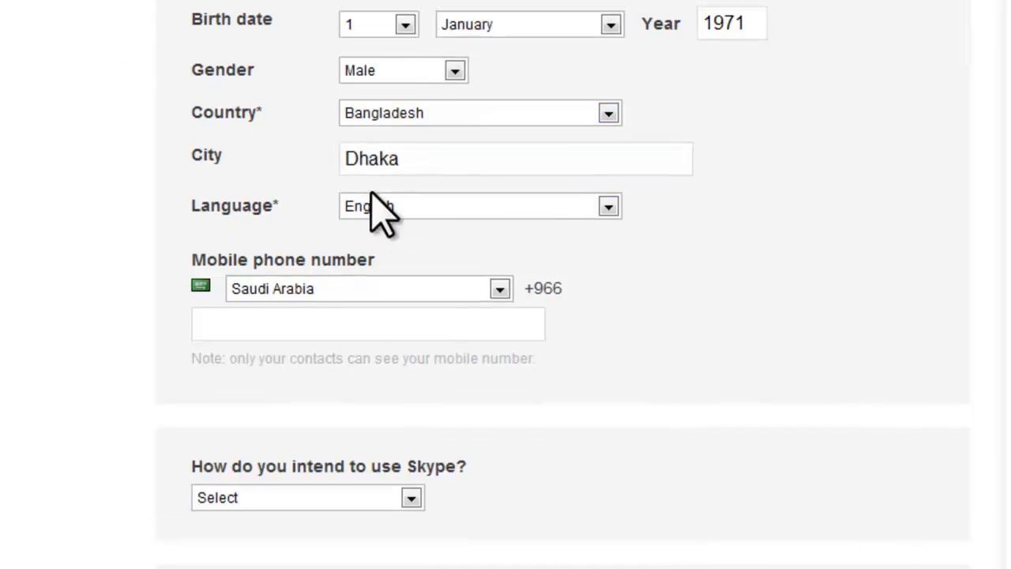
click(449, 201)
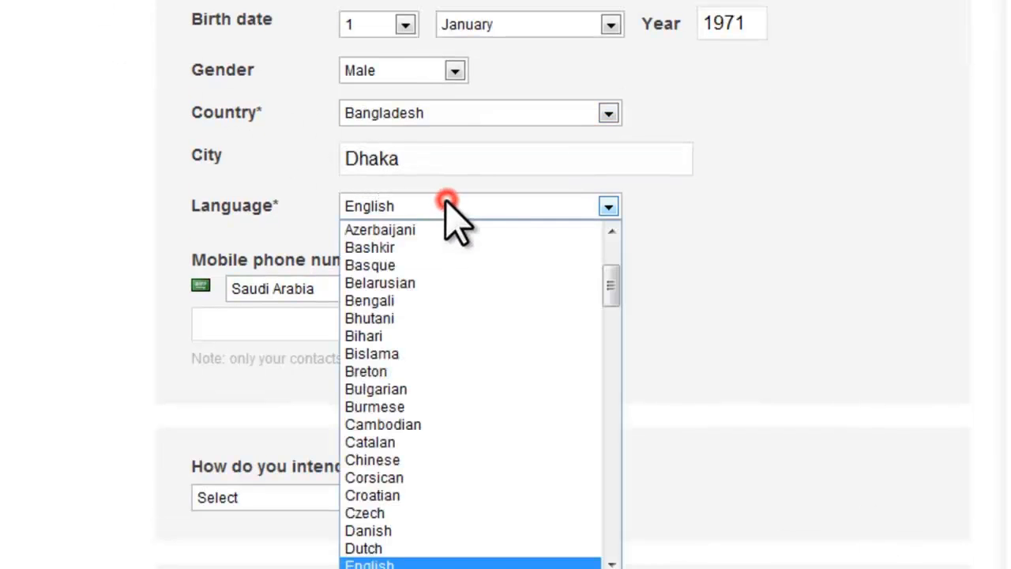
click(387, 298)
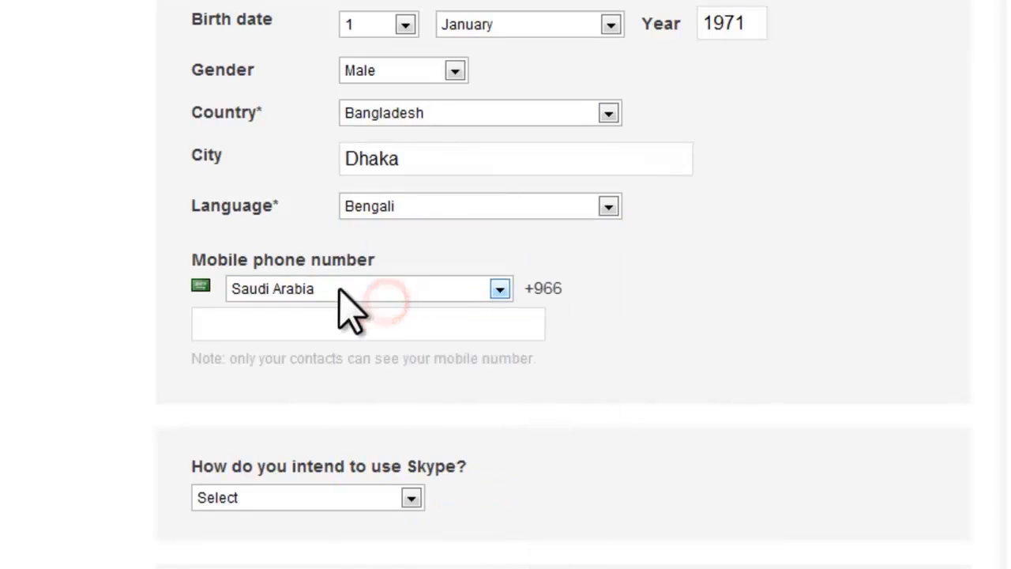
click(316, 322)
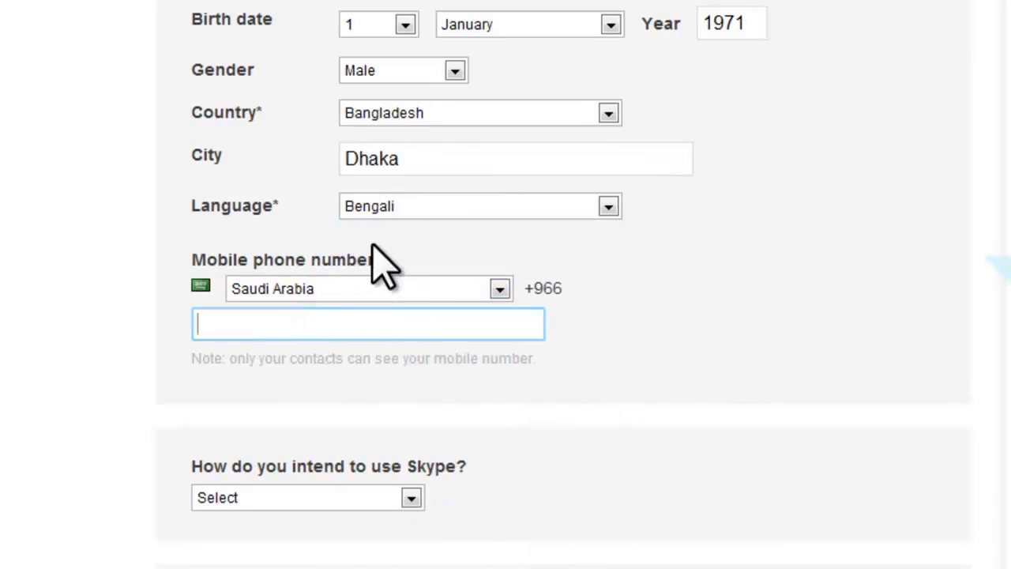
Mark intended Skype use as 'Mostly personal conversations'
scroll(350, 371, down, 3)
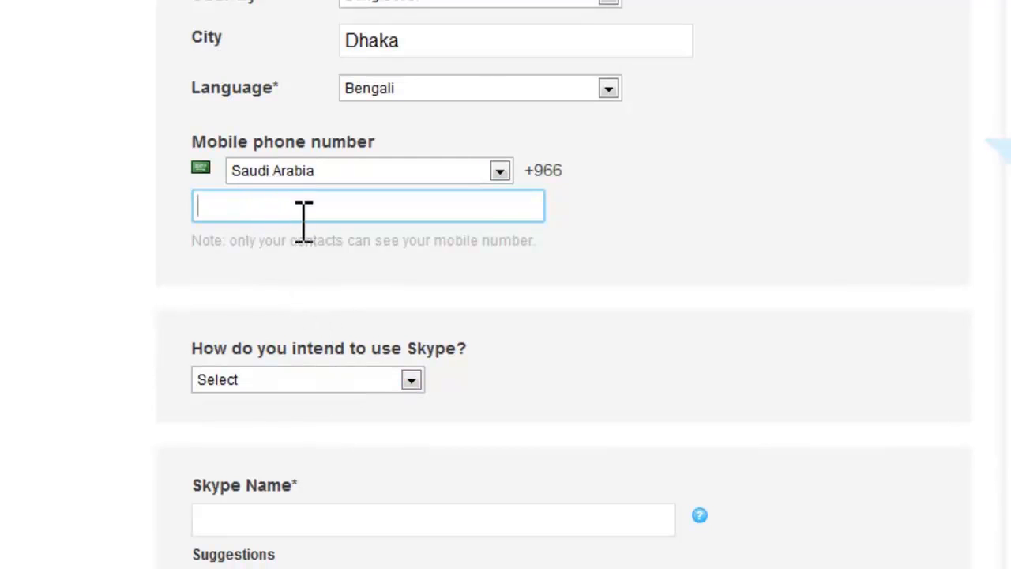
scroll(294, 229, down, 6)
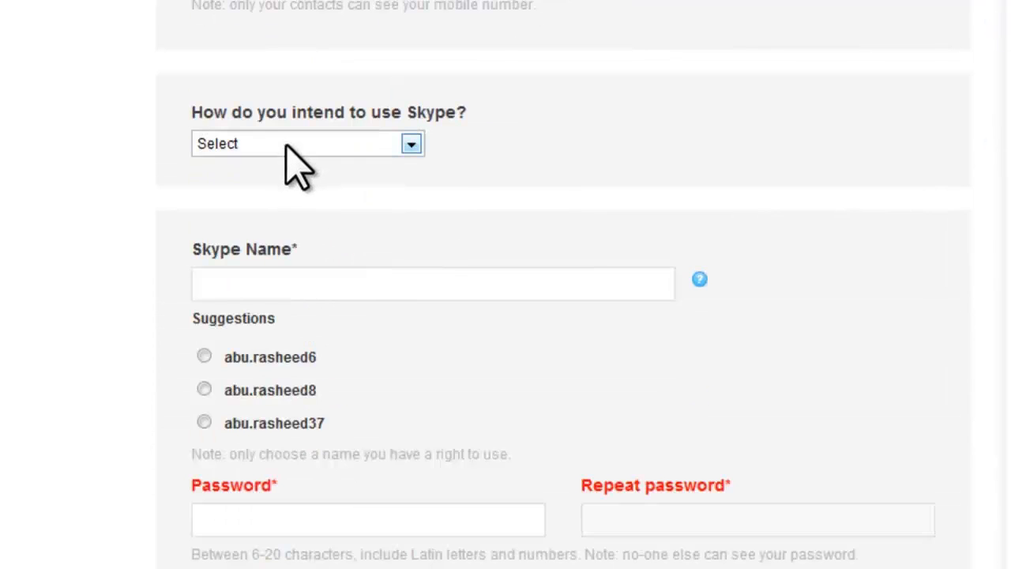
click(202, 142)
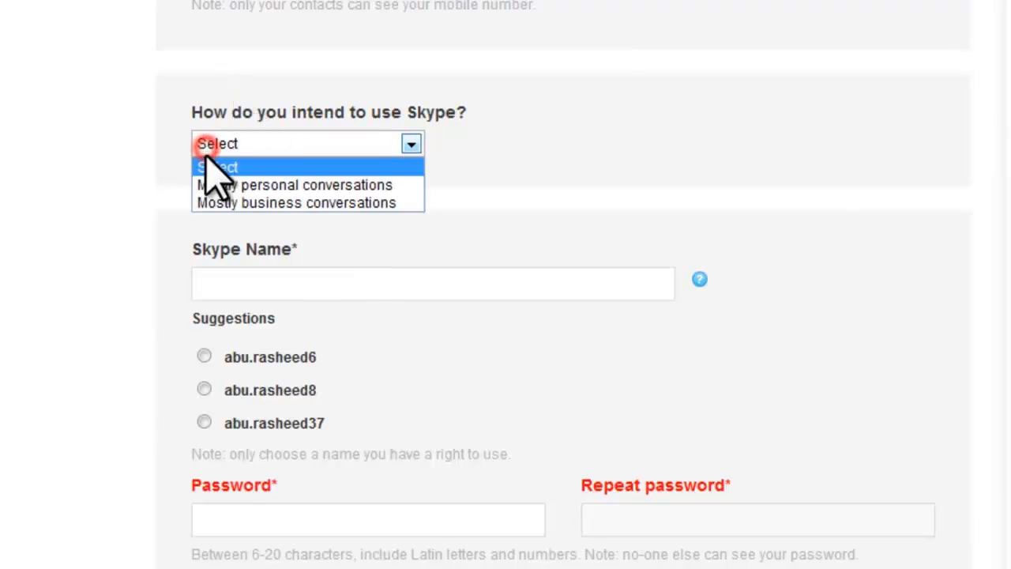
click(305, 186)
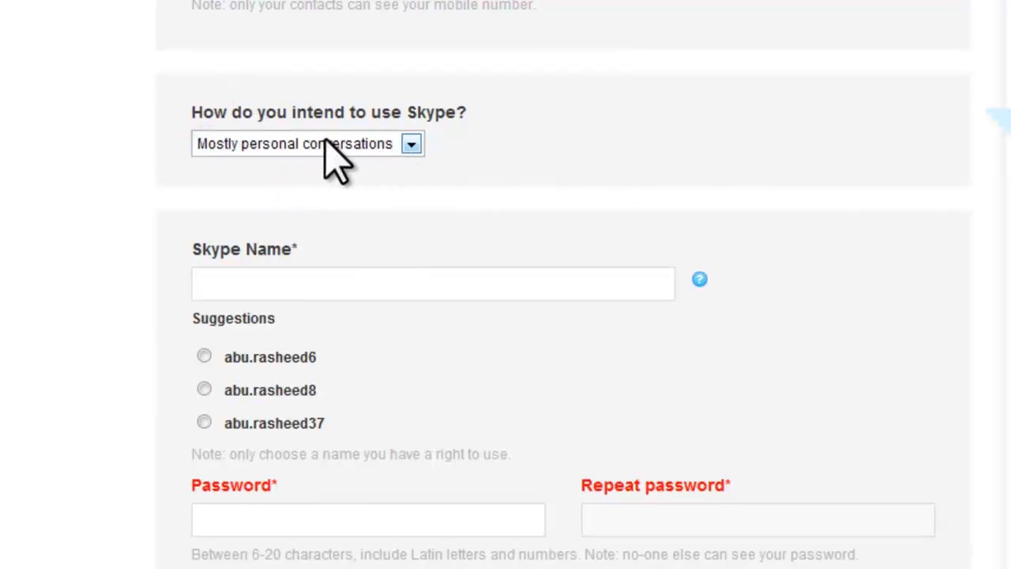
click(253, 282)
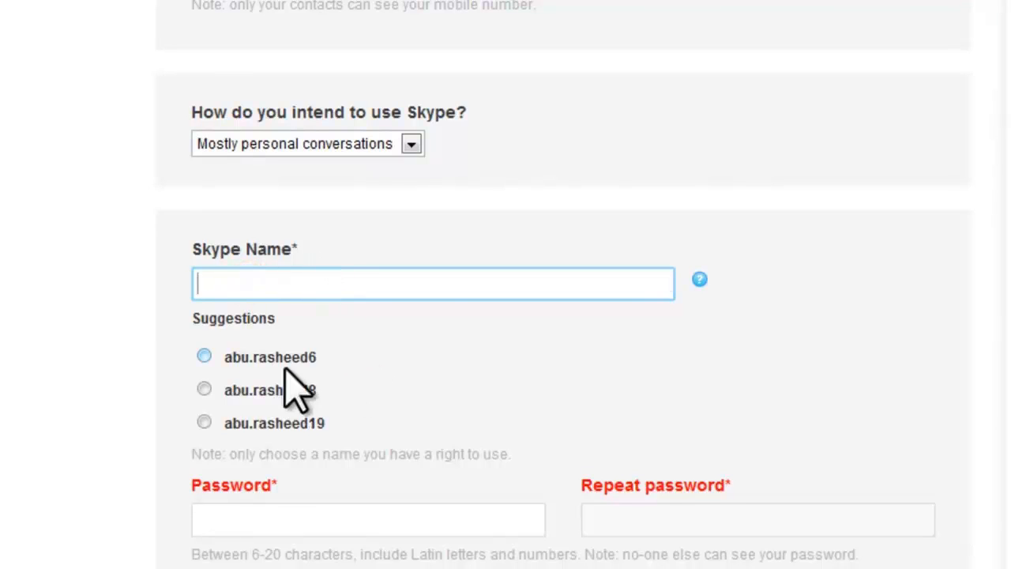
Pick the first suggested Skype Name
click(205, 356)
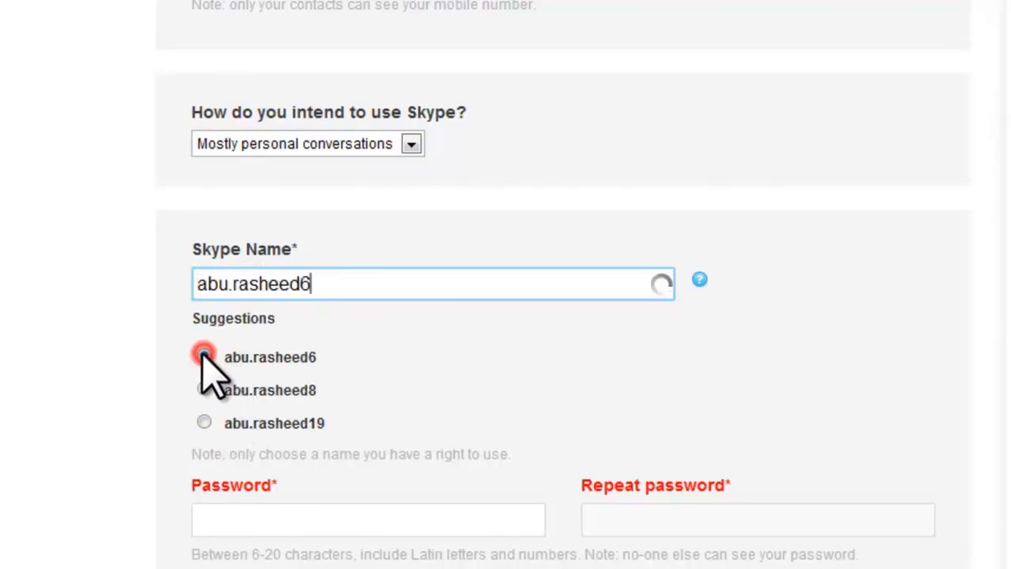
click(316, 282)
click(207, 282)
Enter the account password and repeat it in the confirmation field
click(293, 388)
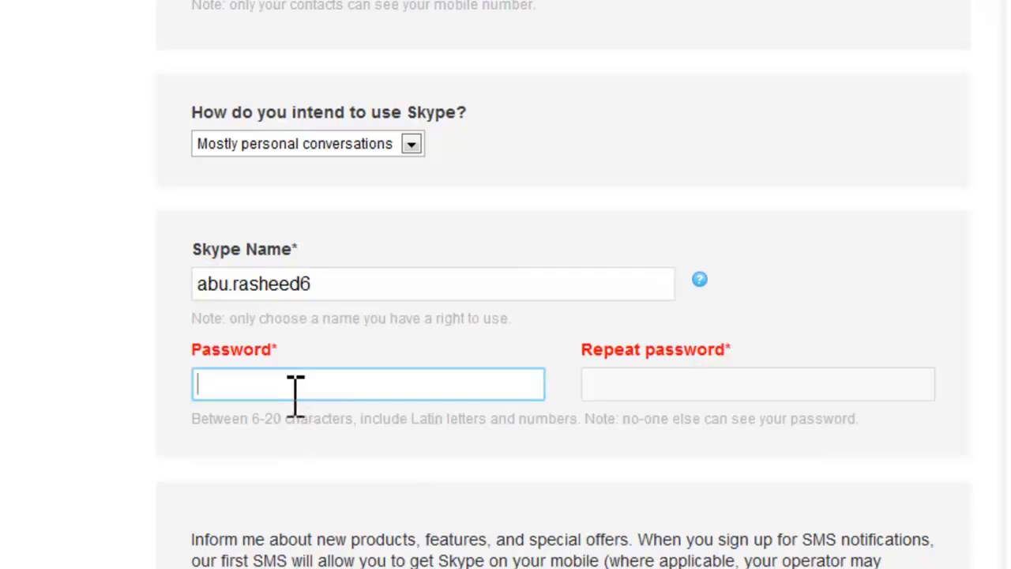
text(•••)
text(•)
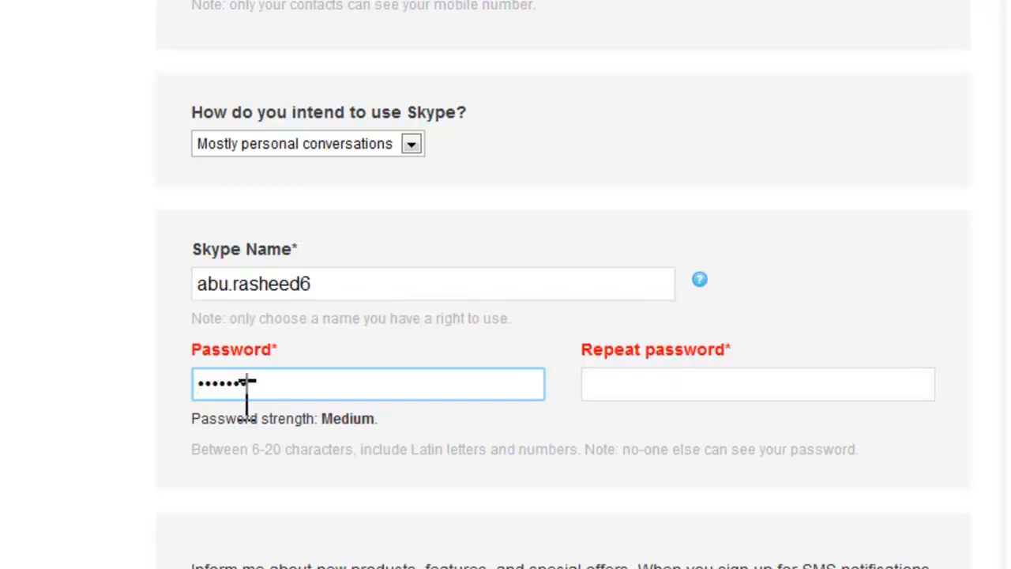
key(Tab)
text(•)
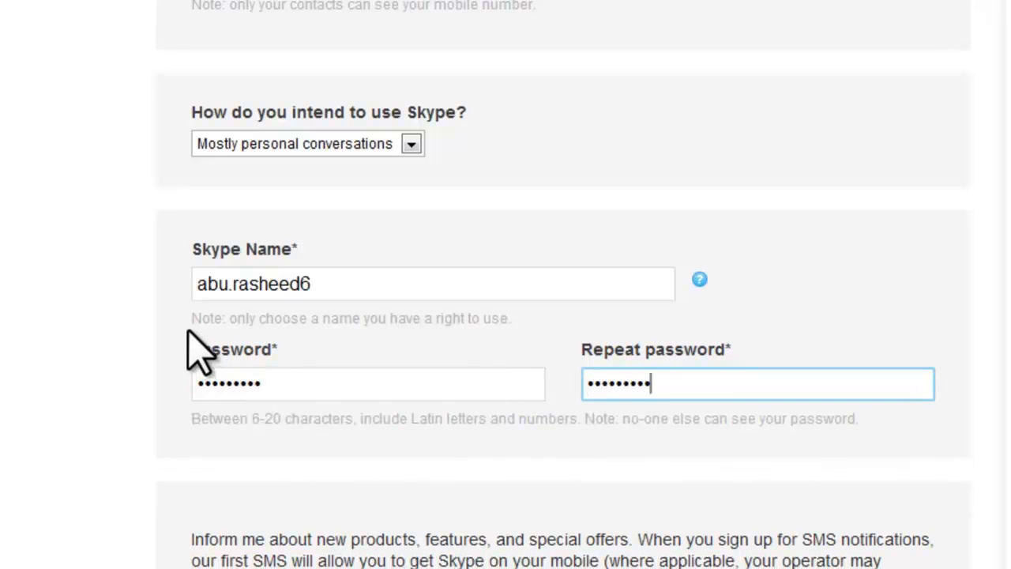
scroll(198, 350, down, 4)
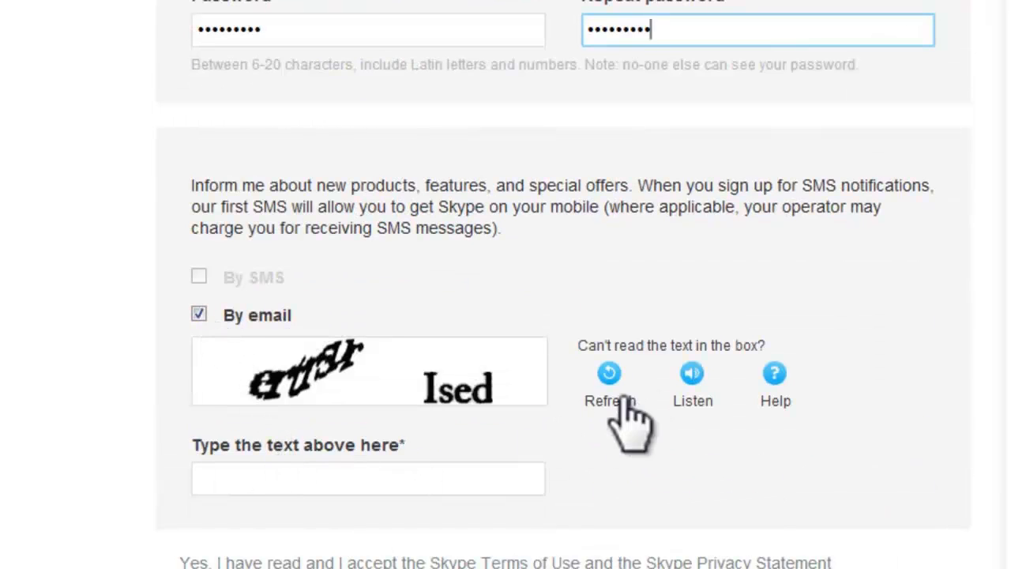
Refresh the security image, enter its text, and agree to the terms to submit sign-up
click(609, 372)
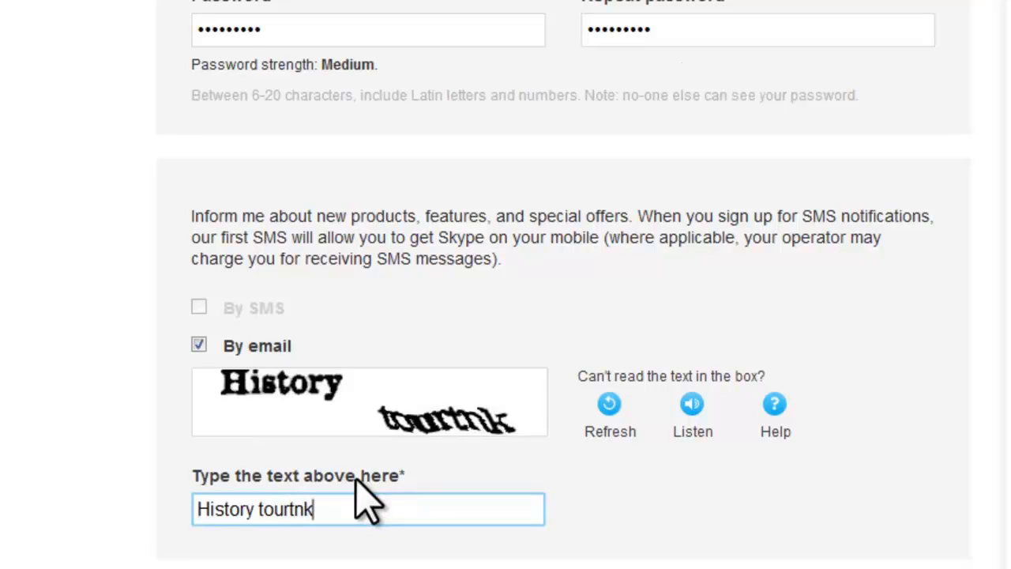
scroll(359, 497, down, 3)
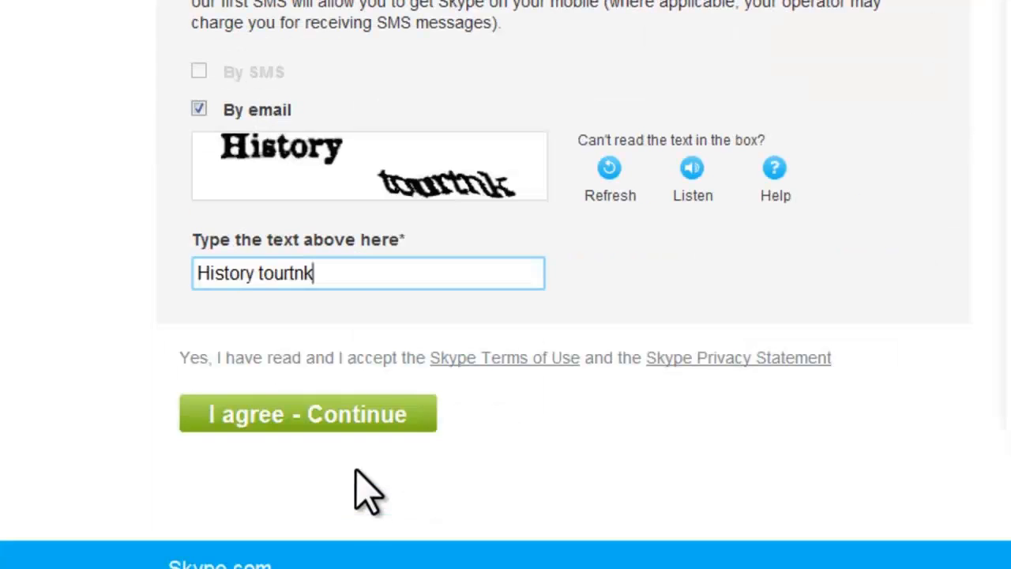
click(316, 414)
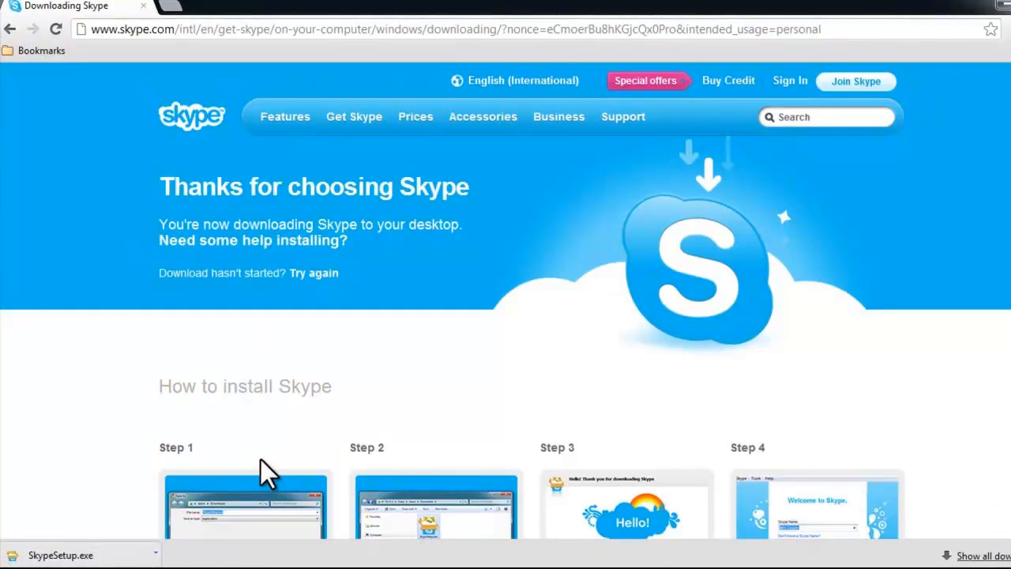
Run SkypeSetup.exe, keep English as the language, and accept the installer terms
click(101, 556)
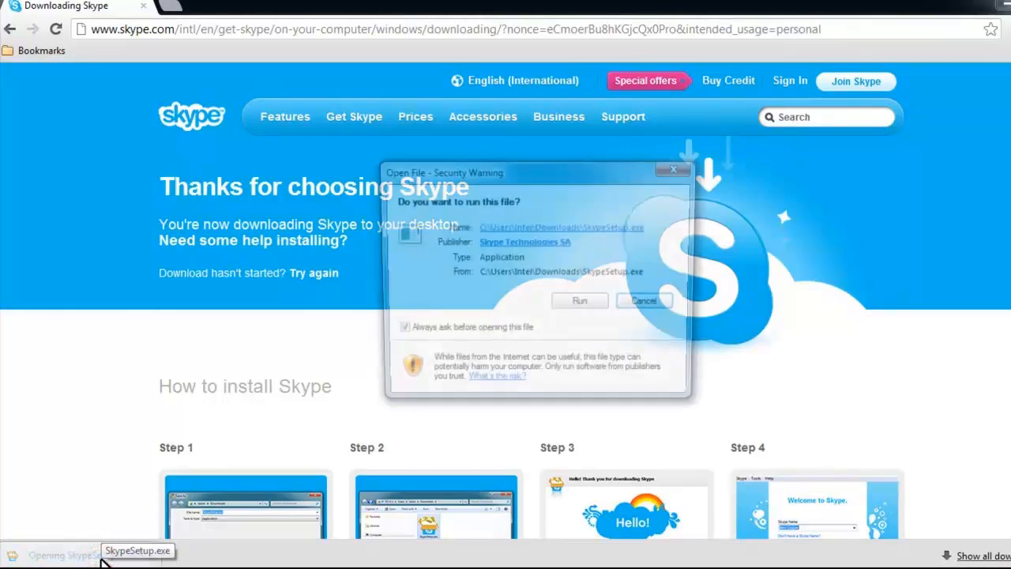
click(568, 301)
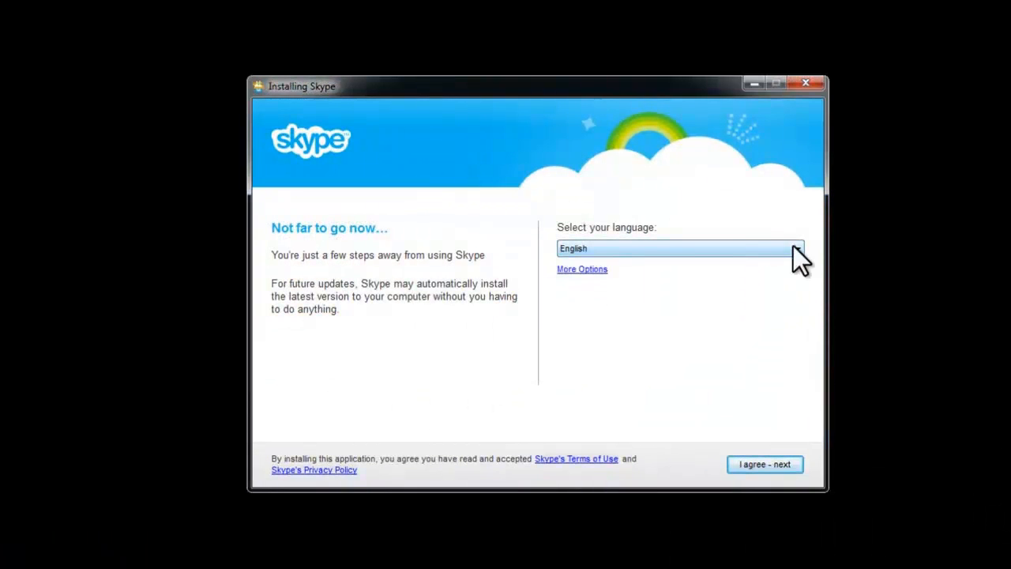
click(620, 243)
click(620, 244)
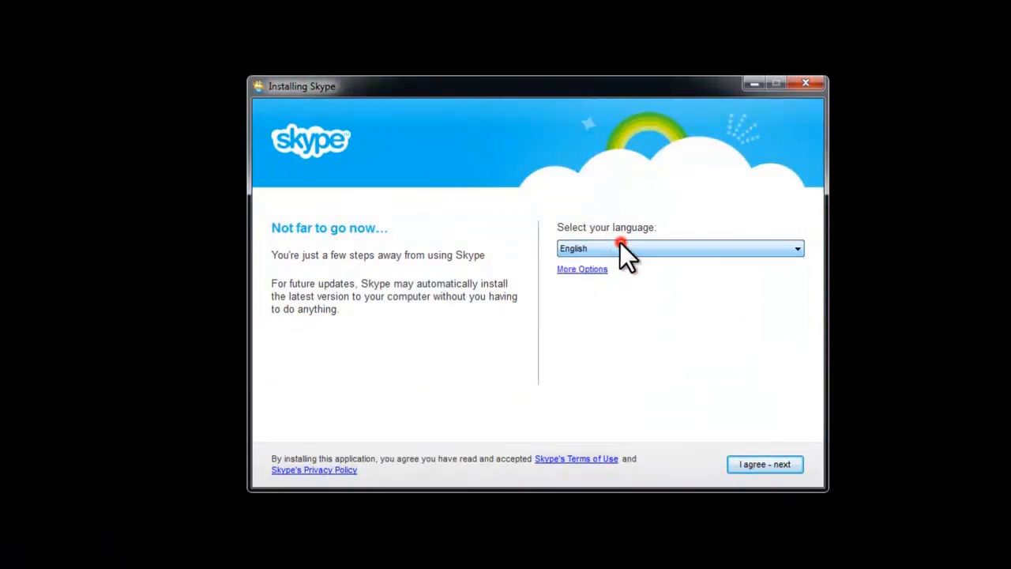
click(765, 463)
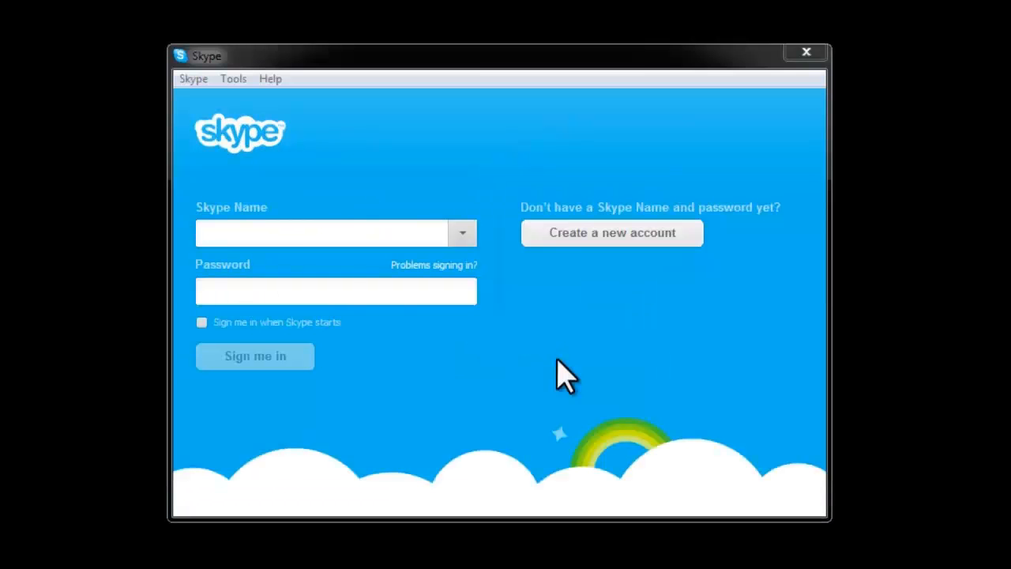
Sign in to Skype with the new account's Skype Name and password
click(304, 234)
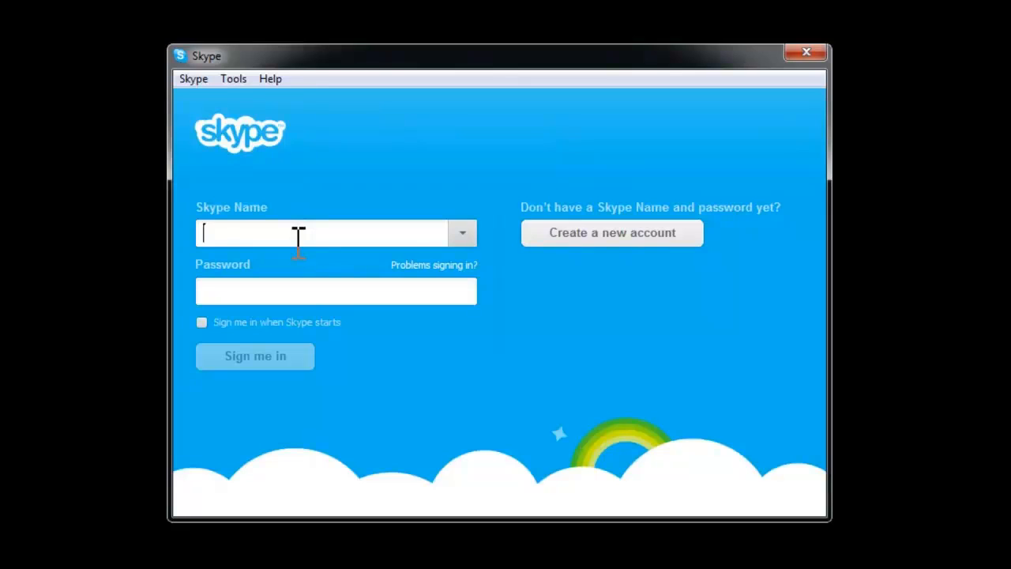
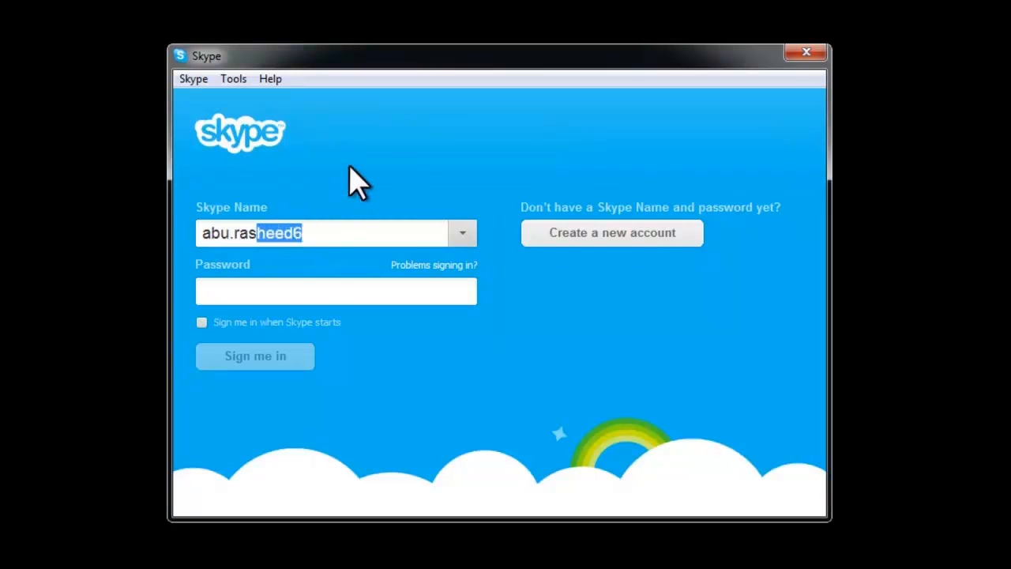
double_click(320, 238)
click(320, 237)
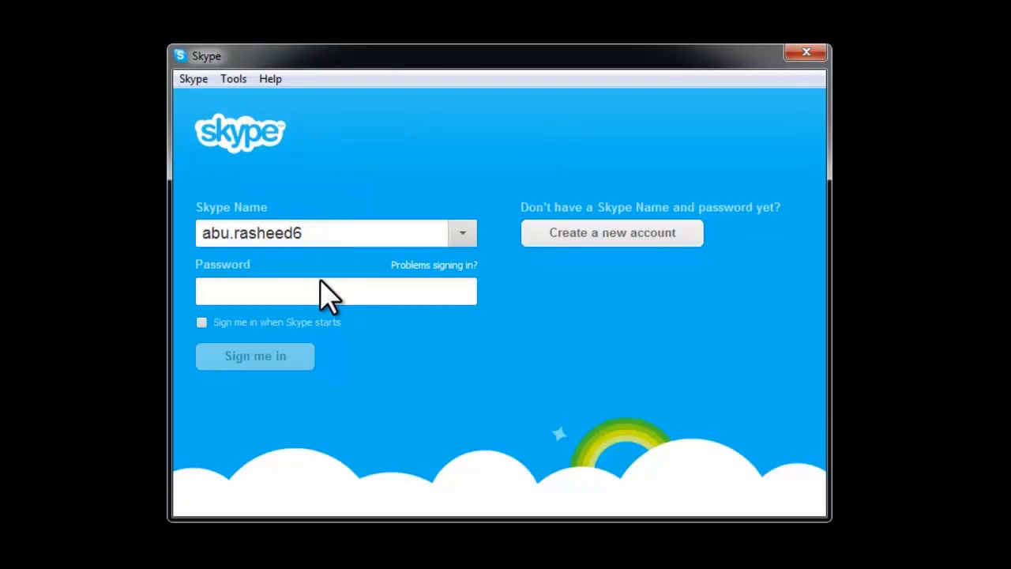
text(••)
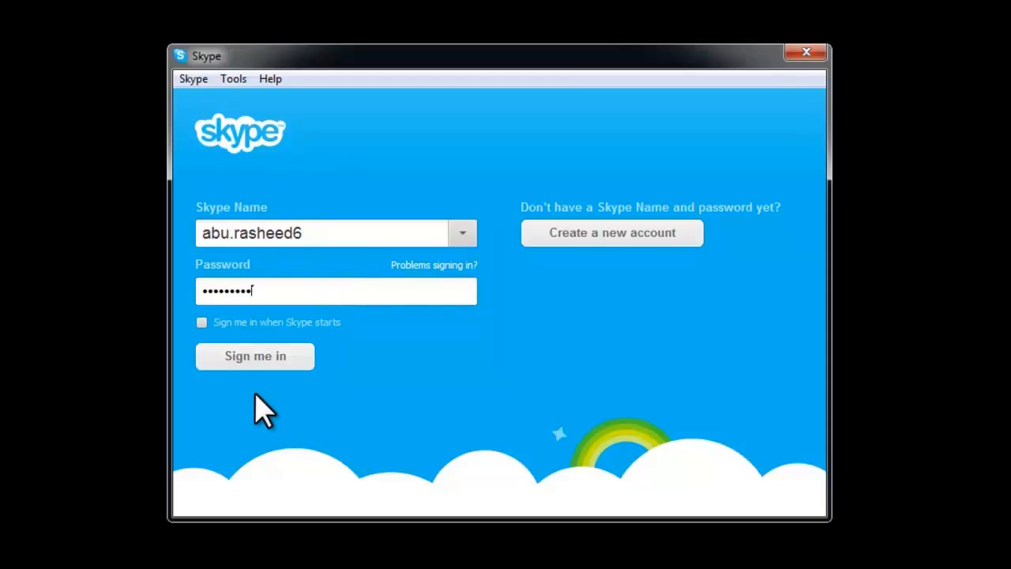
click(242, 361)
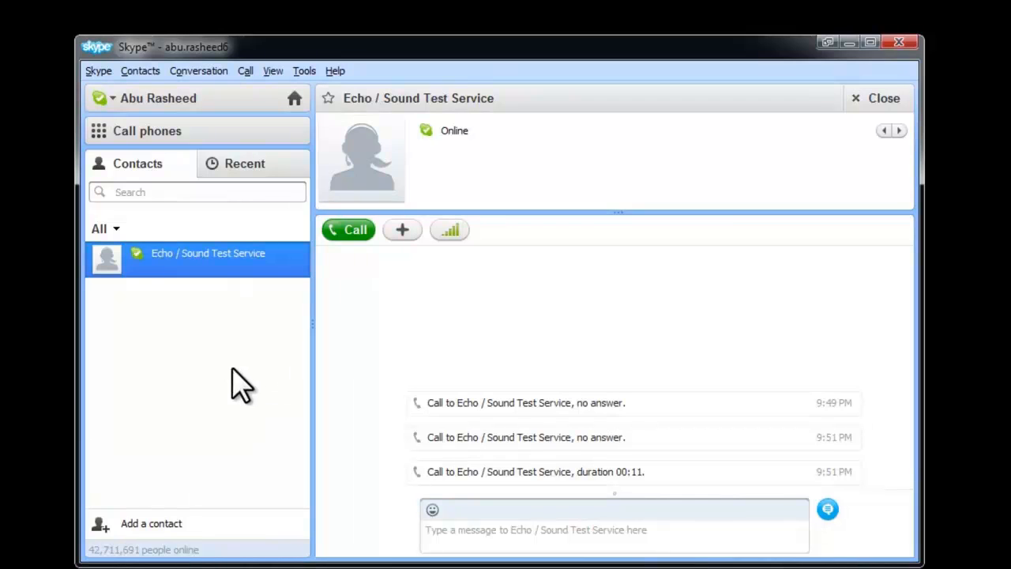
Call Echo / Sound Test Service and send the greeting 'السلام عليكم' in chat
click(173, 264)
click(210, 274)
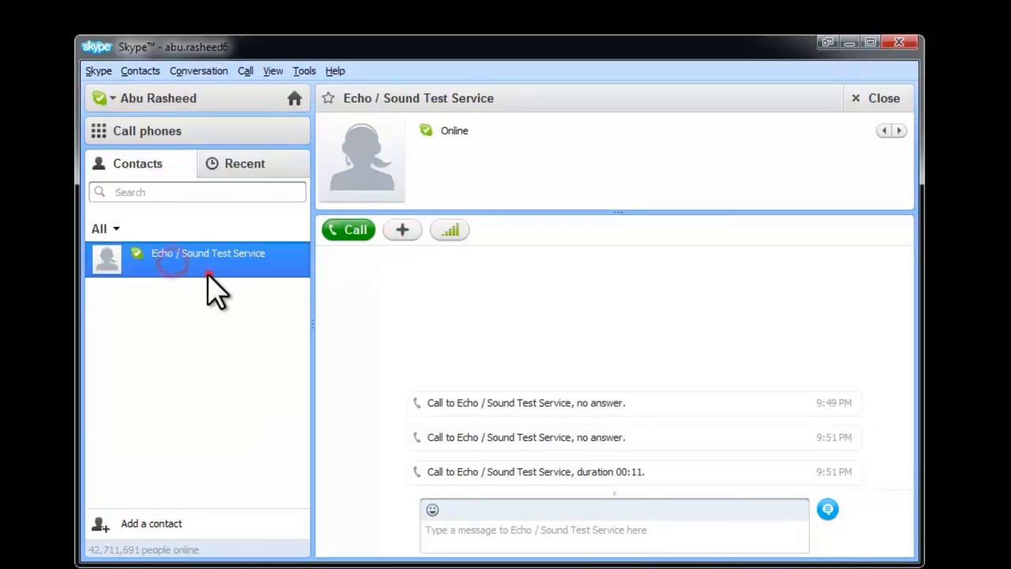
click(346, 236)
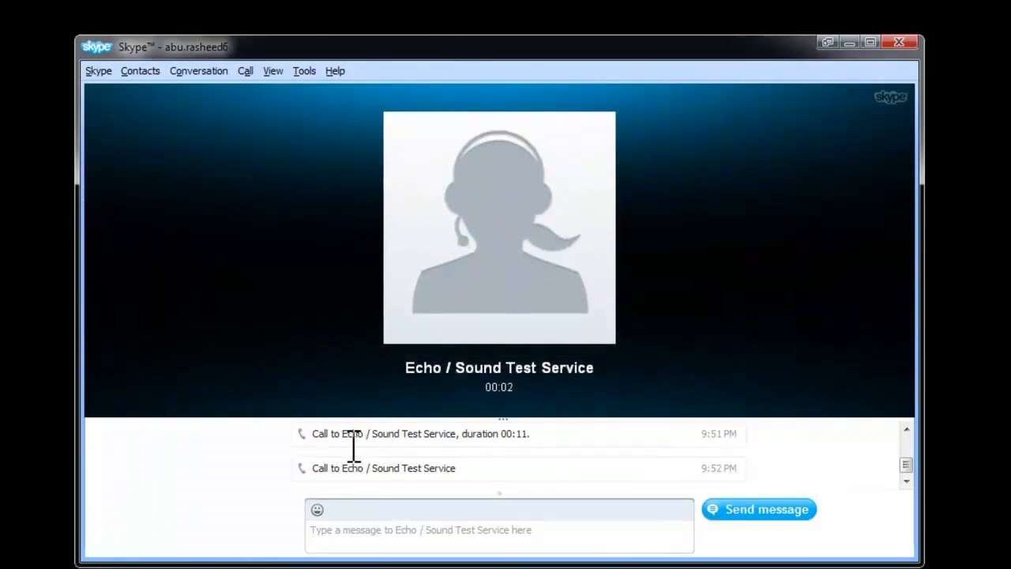
click(443, 542)
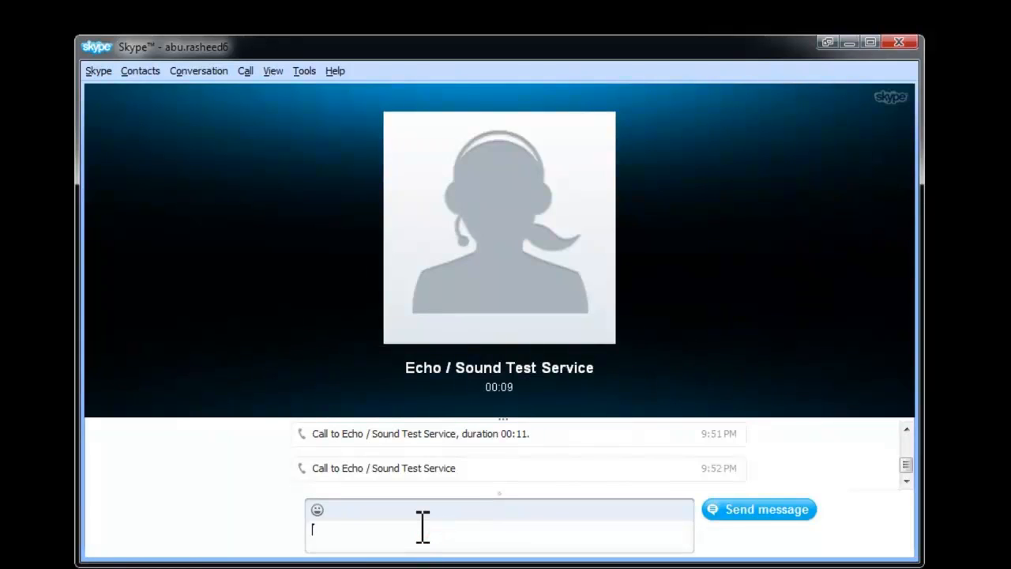
text(السلام عليكم)
key(Return)
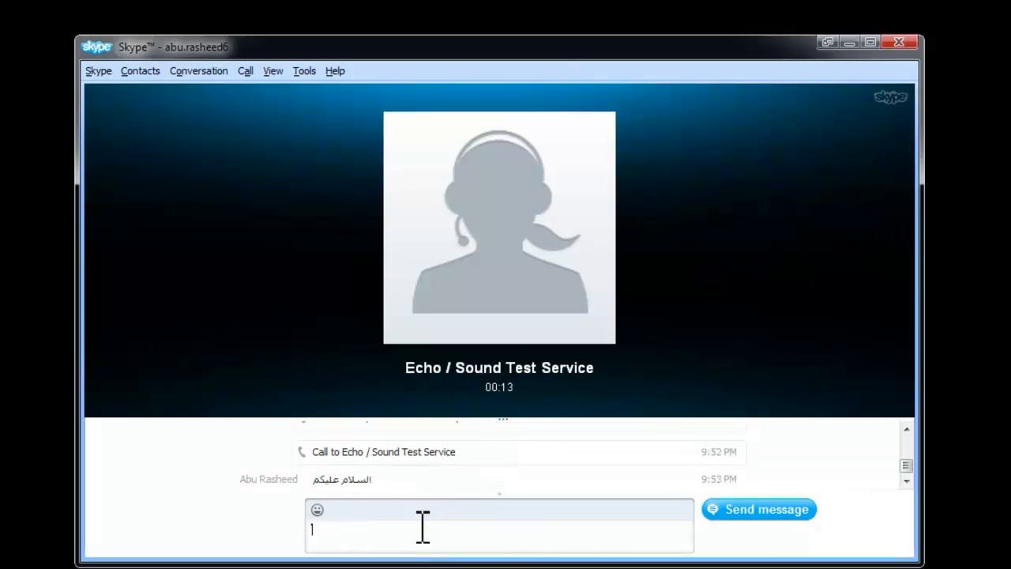
Hang up the 16-second test call and dismiss the call quality survey
mouse_move(558, 386)
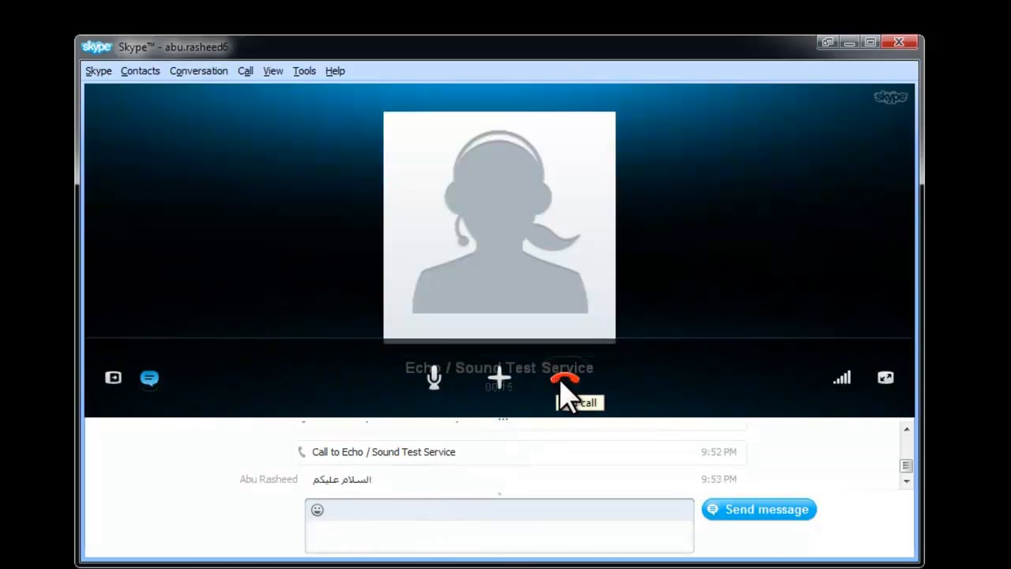
click(564, 390)
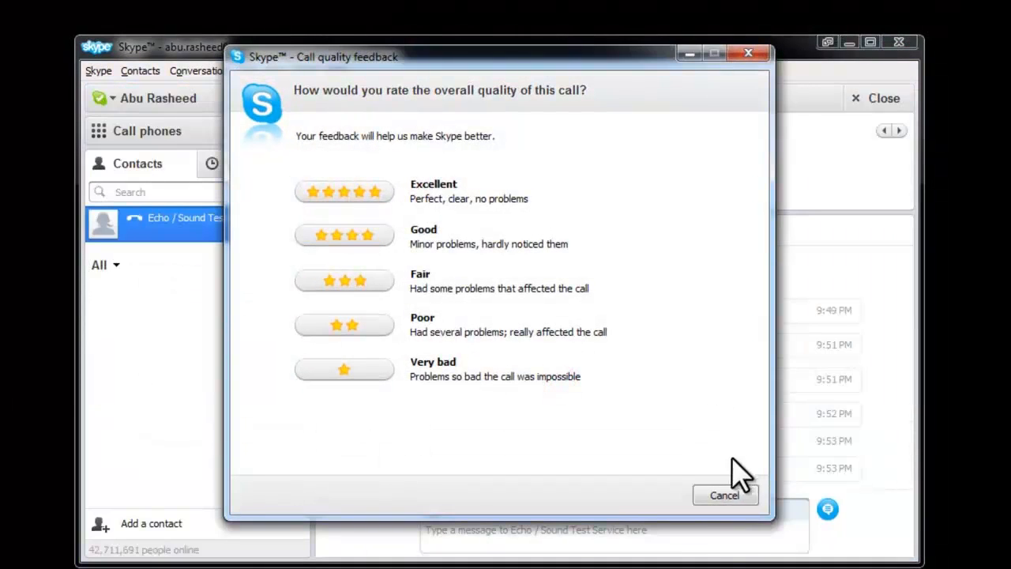
click(704, 490)
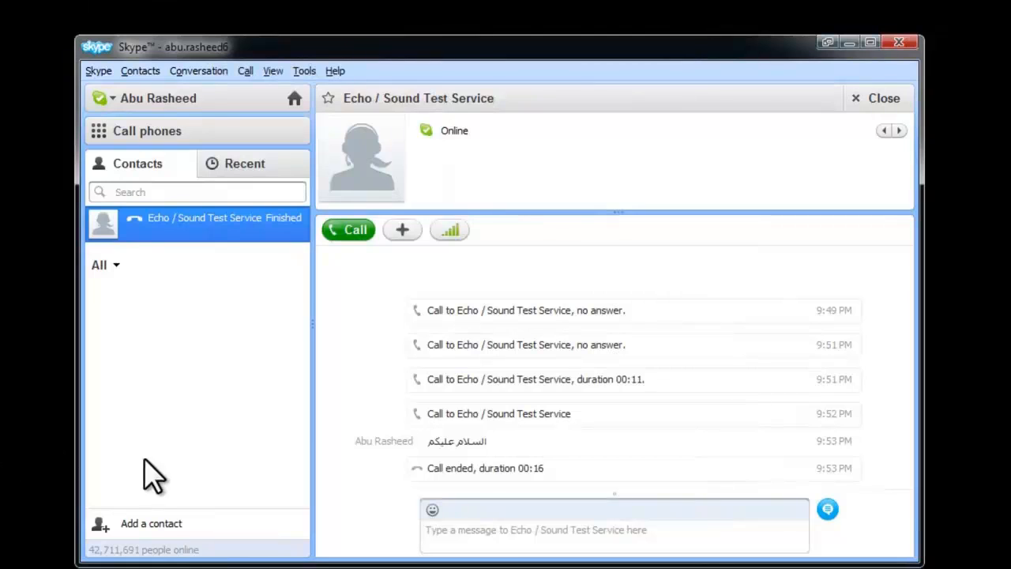
click(141, 524)
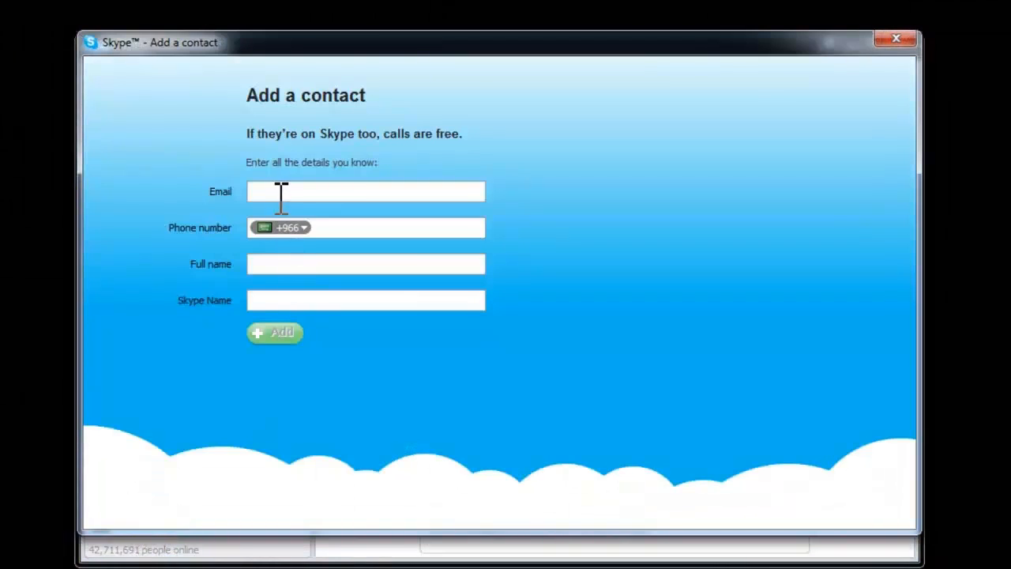
Look up the person by their Skype Name, add them, and send a contact request
click(276, 193)
click(271, 262)
click(267, 299)
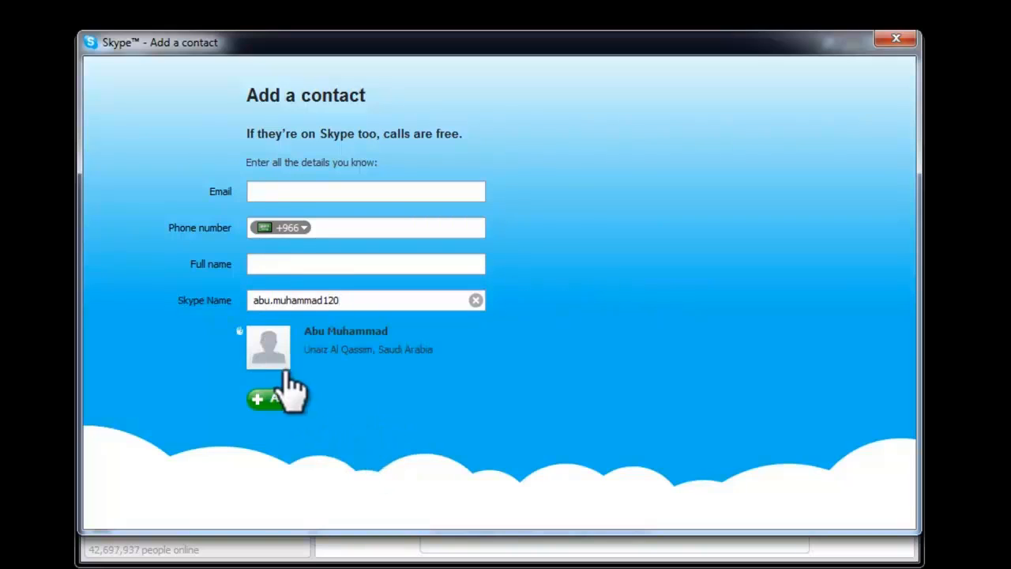
click(286, 401)
click(429, 333)
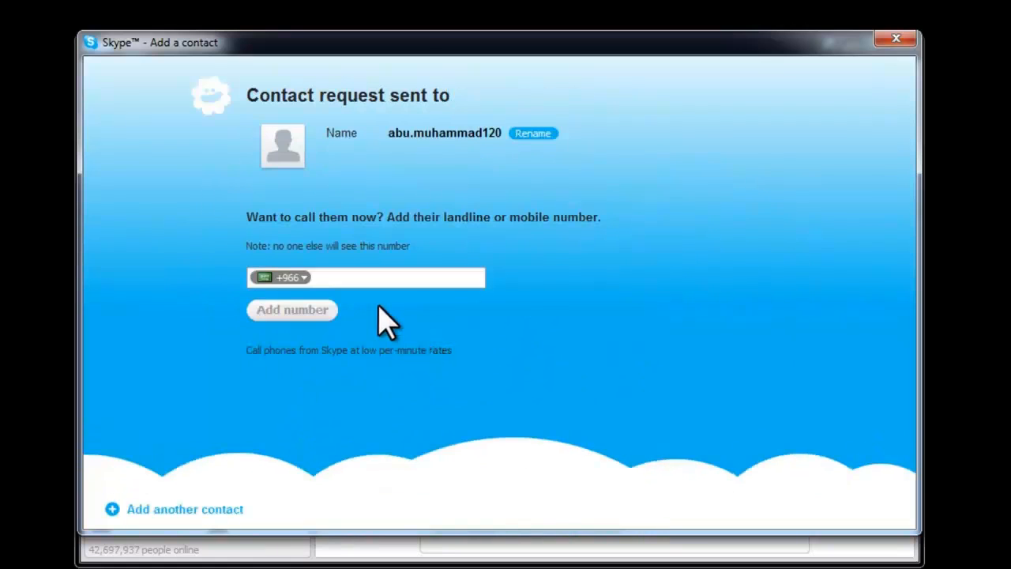
click(895, 39)
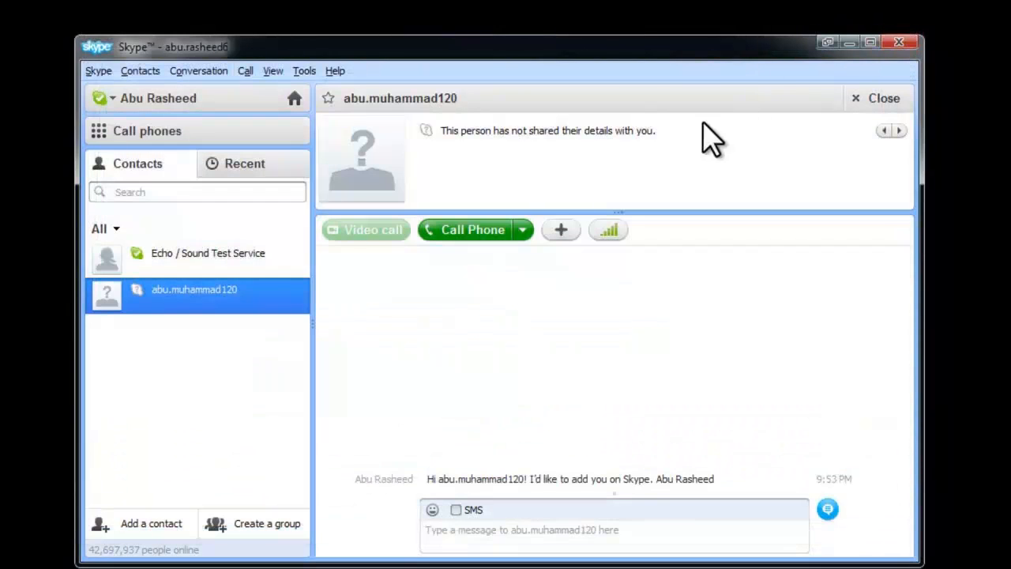
Send the new contact the Arabic greeting 'السلام عليكم'
click(301, 367)
click(166, 353)
click(927, 519)
click(508, 530)
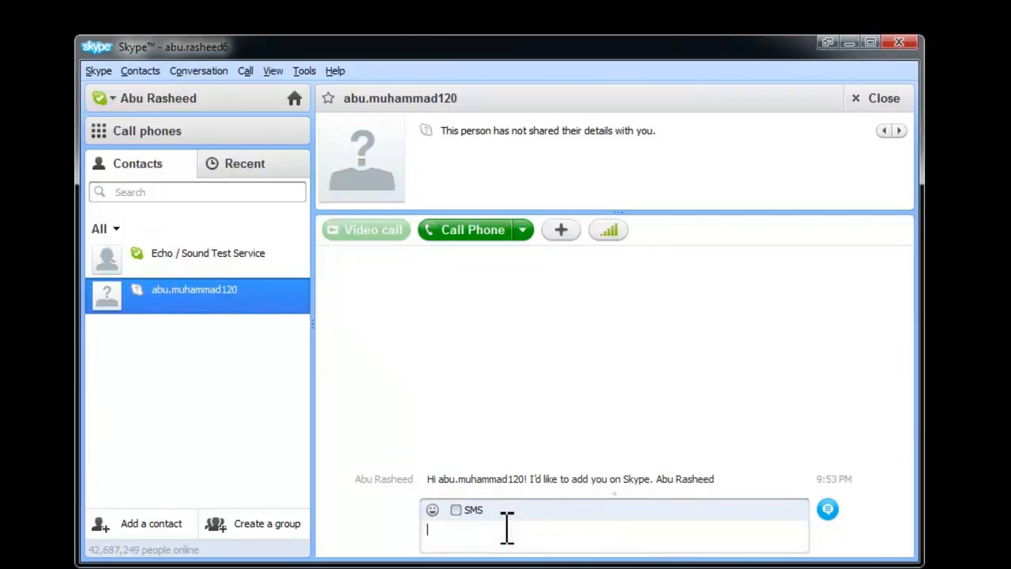
text(السلام عليكم)
key(Return)
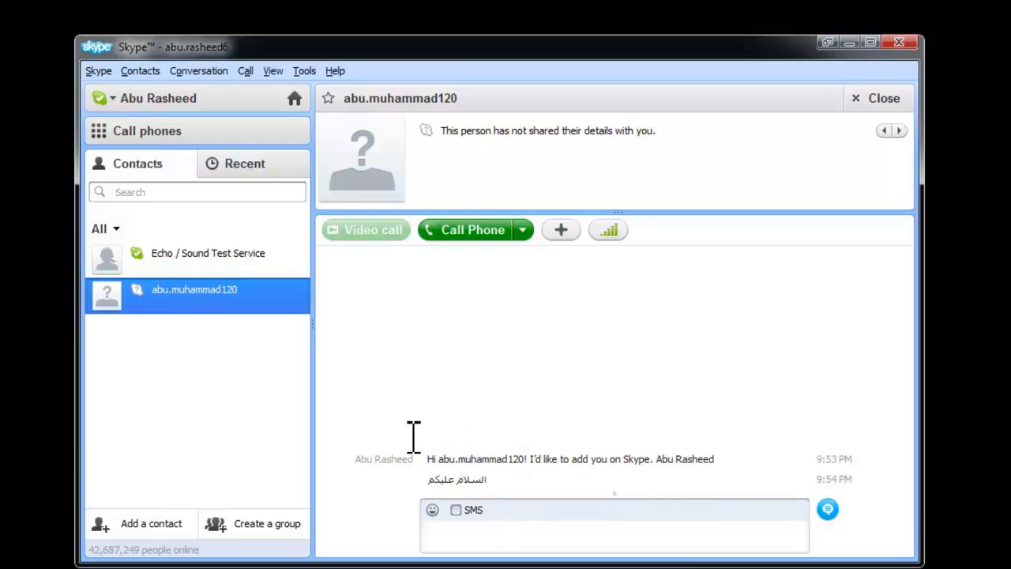
Check the Echo / Sound Test Service conversation, then return to the new contact's chat
click(265, 258)
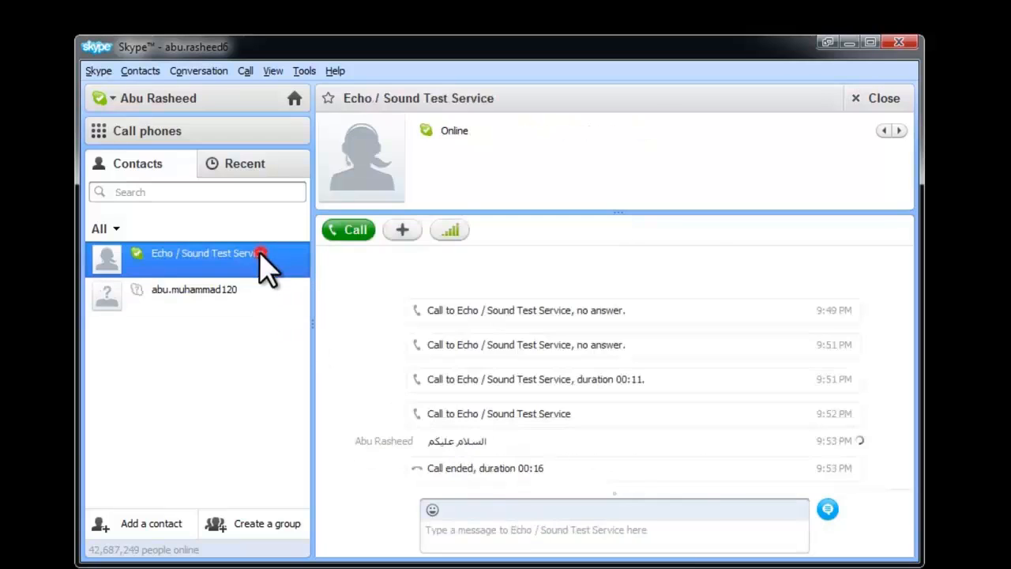
click(234, 295)
click(403, 259)
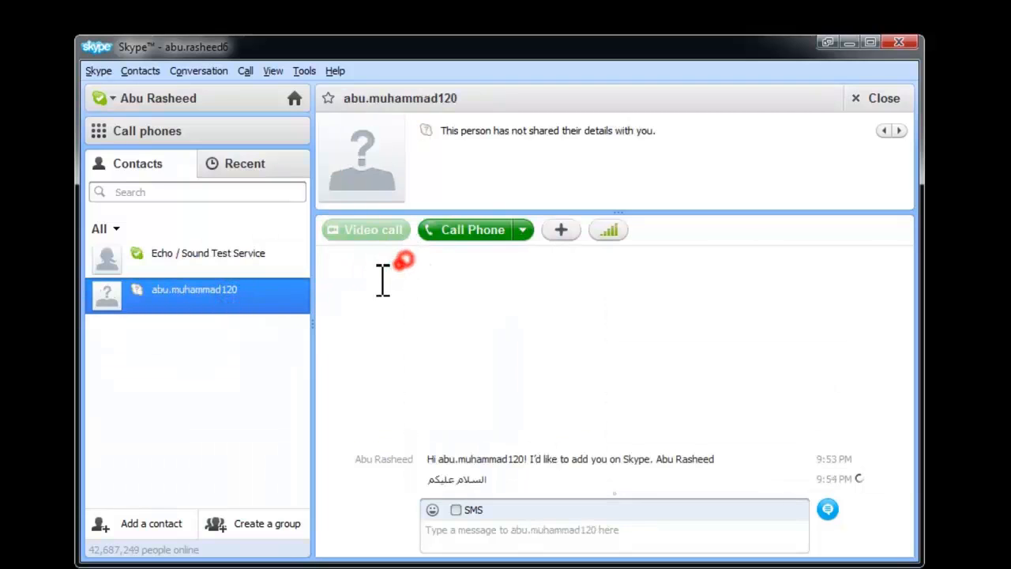
click(375, 281)
click(378, 277)
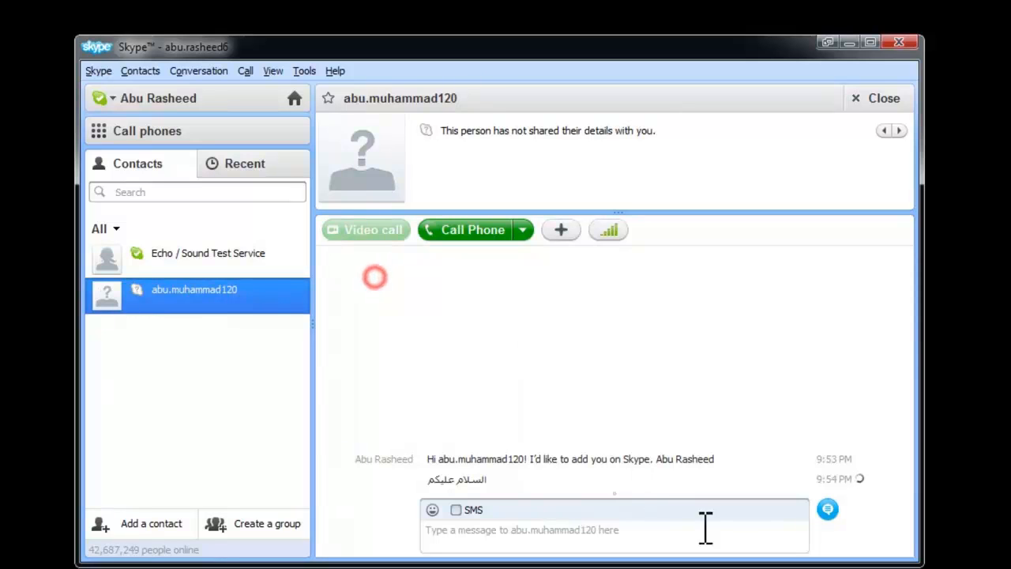